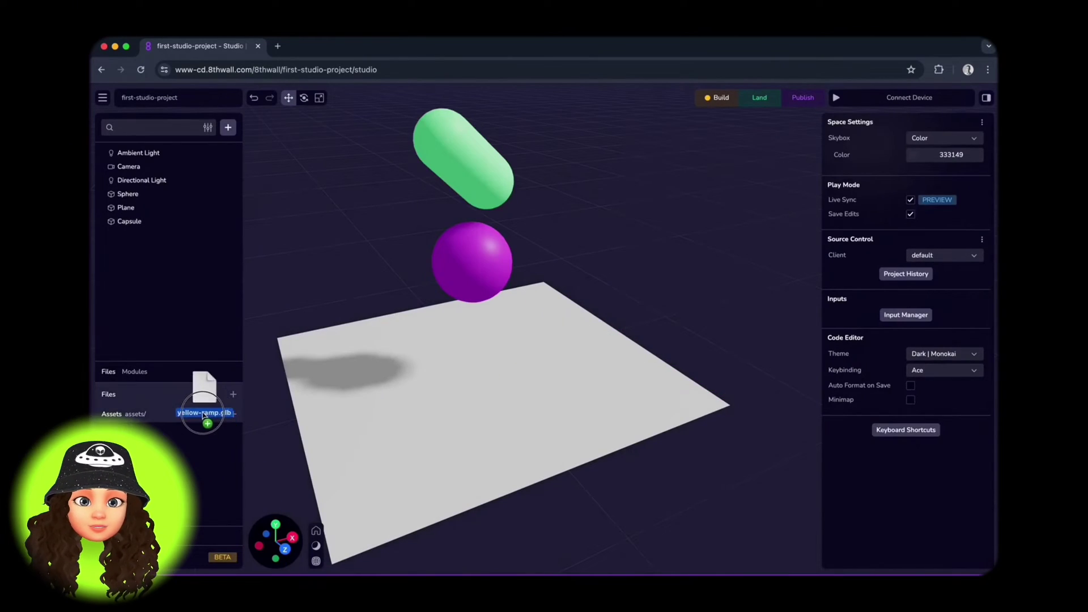
# Step: Drag the yellow-ramp.glb model from Files into the scene hierarchy
pyautogui.moveTo(185, 434); pyautogui.dragTo(191, 283)
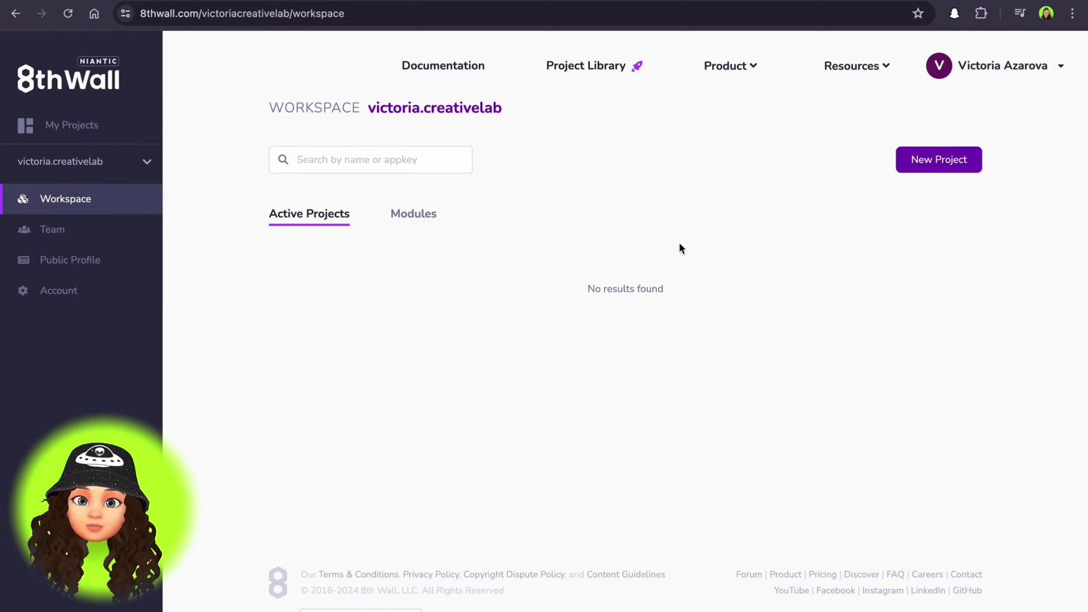
# Step: Create a project with URL webxr and title WebXR from the Studio: Face Effects template
pyautogui.click(943, 172)
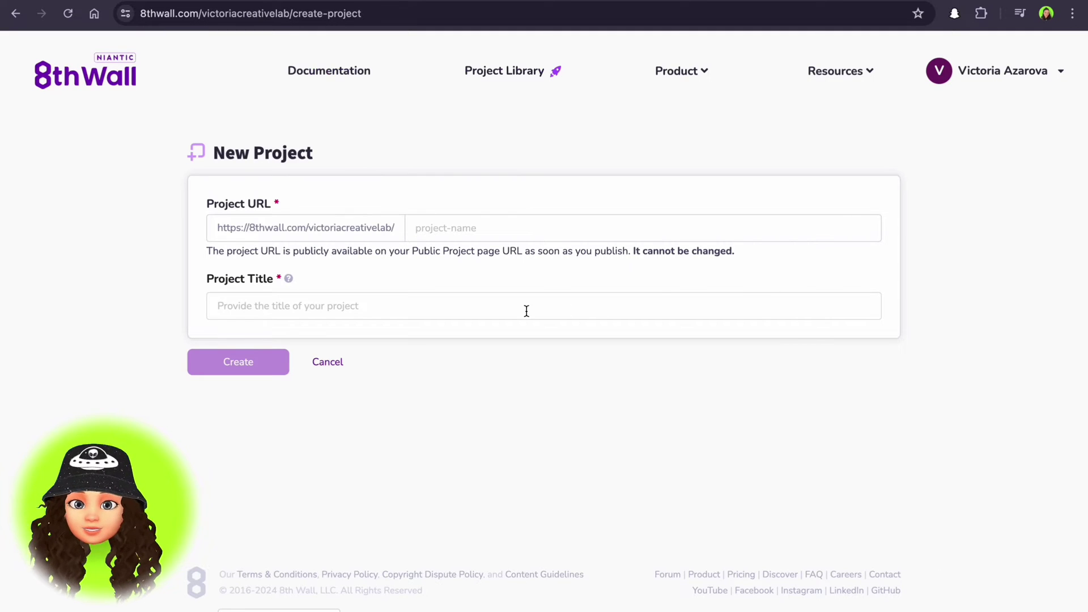
pyautogui.click(453, 230)
pyautogui.click(488, 262)
pyautogui.click(429, 317)
pyautogui.click(361, 343)
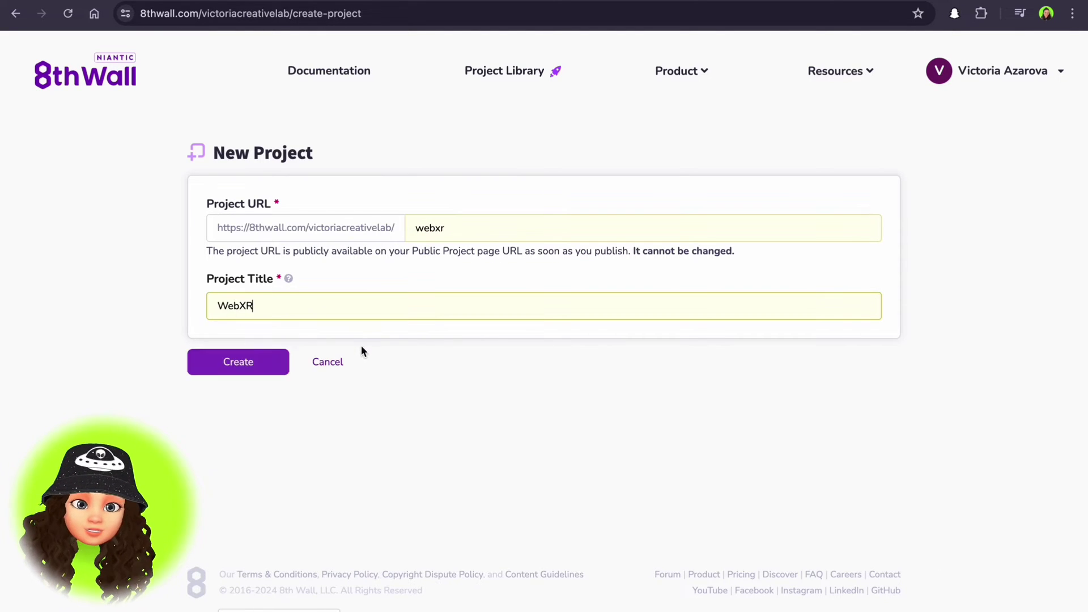
pyautogui.click(238, 366)
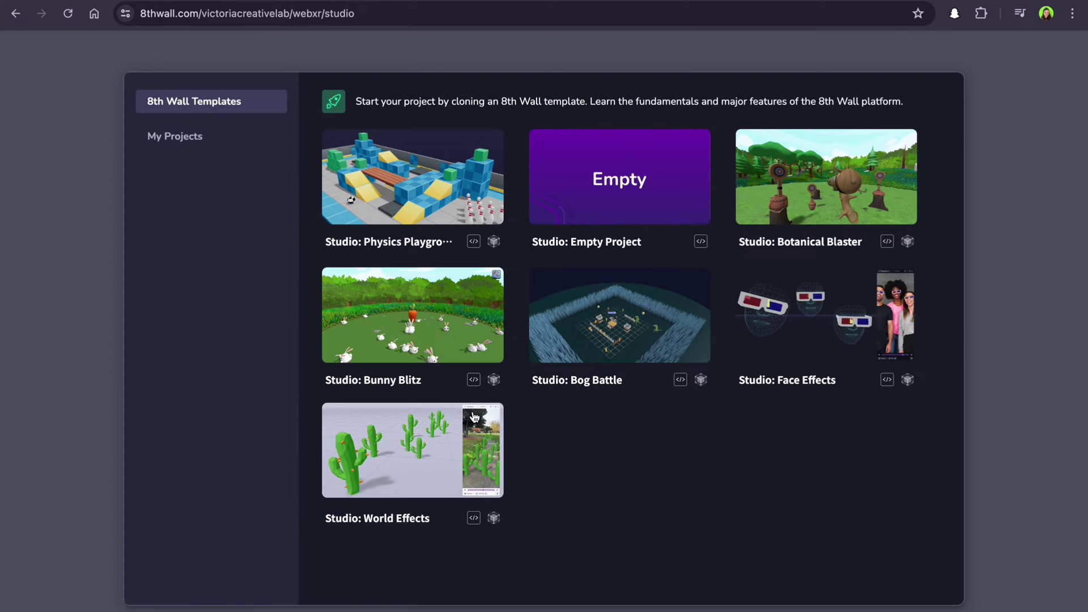
pyautogui.click(812, 324)
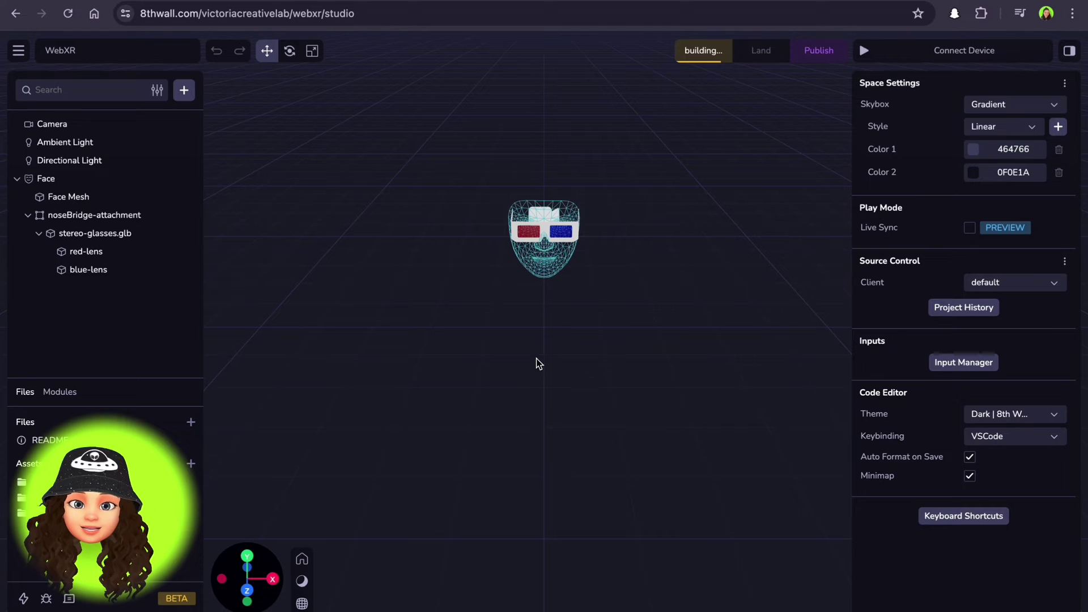
pyautogui.moveTo(493, 386); pyautogui.dragTo(461, 351)
pyautogui.scroll(5, 500, 260)
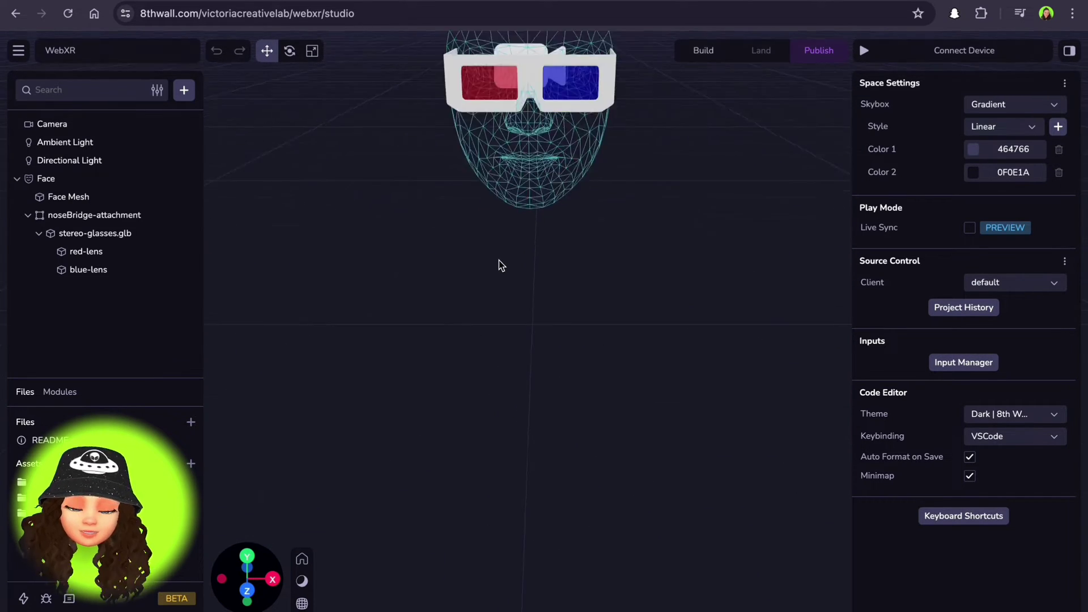
pyautogui.moveTo(501, 265); pyautogui.dragTo(357, 548)
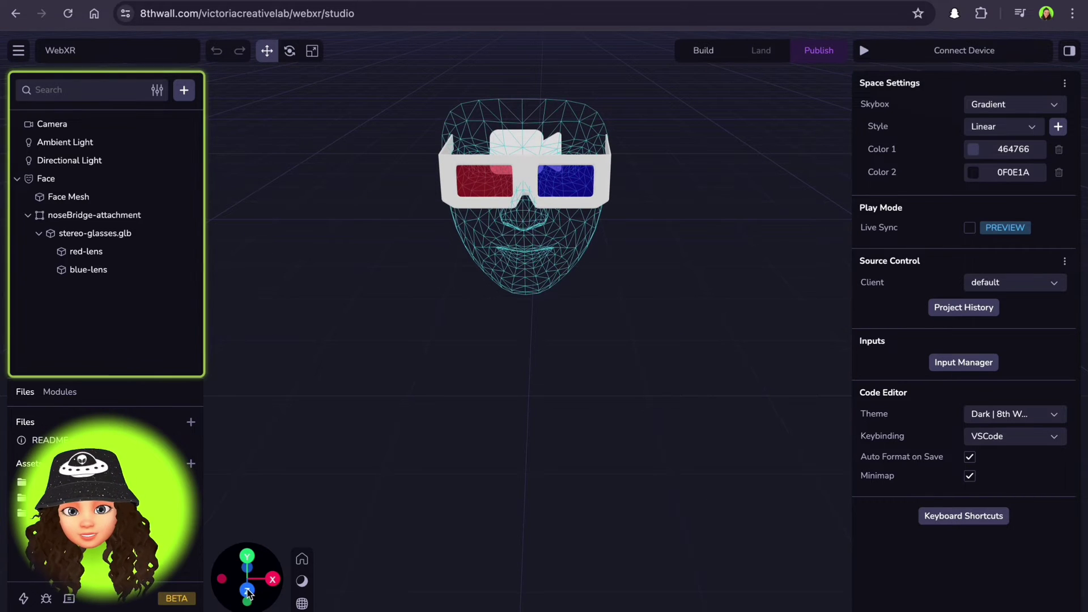
pyautogui.moveTo(250, 589); pyautogui.dragTo(247, 552)
pyautogui.moveTo(224, 588); pyautogui.dragTo(214, 587)
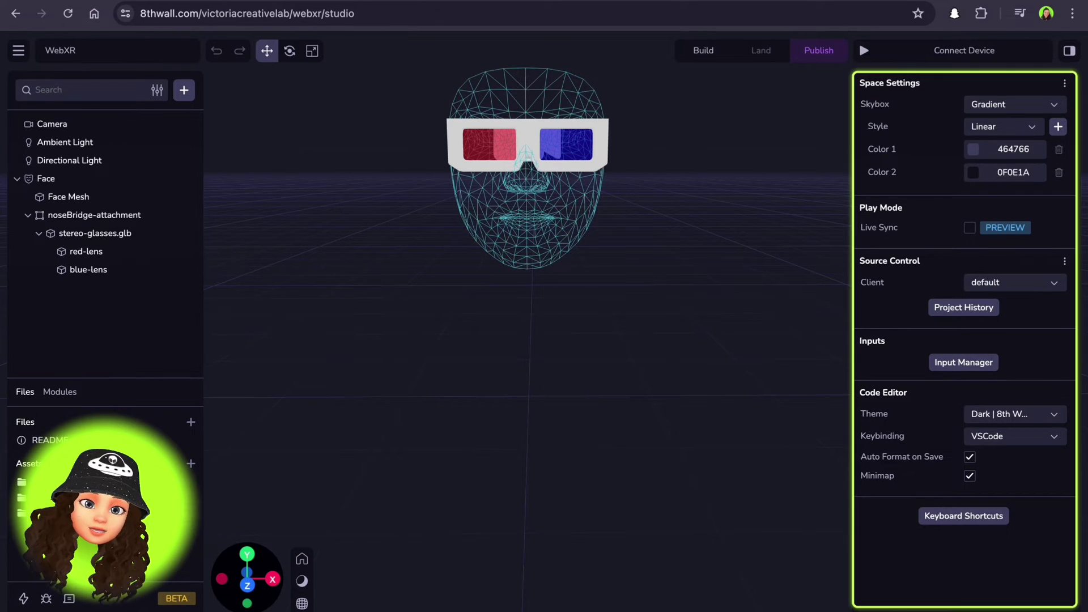
# Step: Upload Glasses2.glb and attach it under the noseBridge attachment
pyautogui.click(162, 524)
pyautogui.click(430, 235)
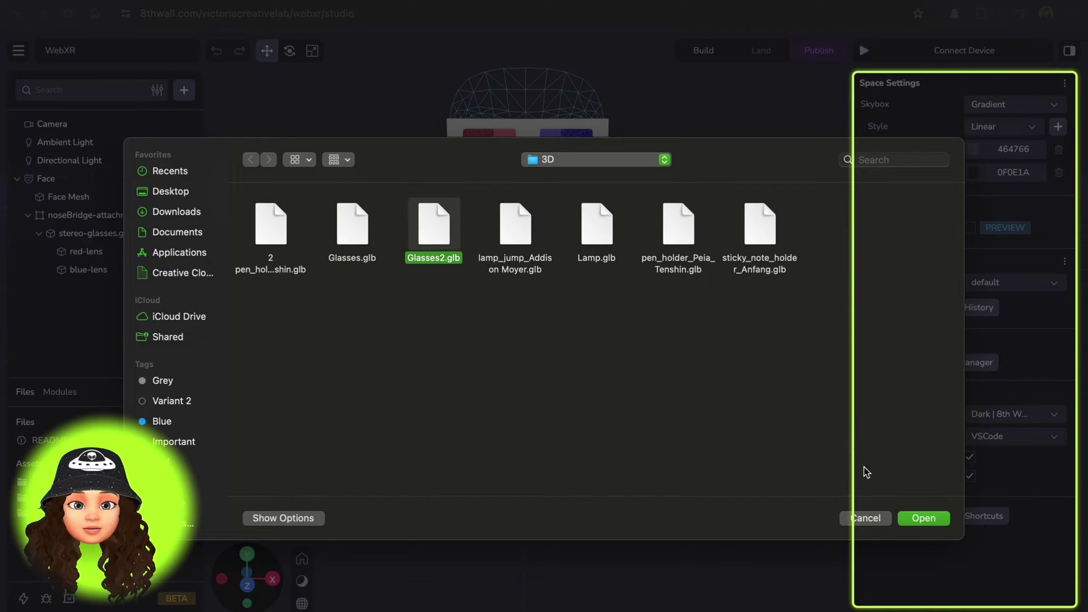
pyautogui.click(923, 518)
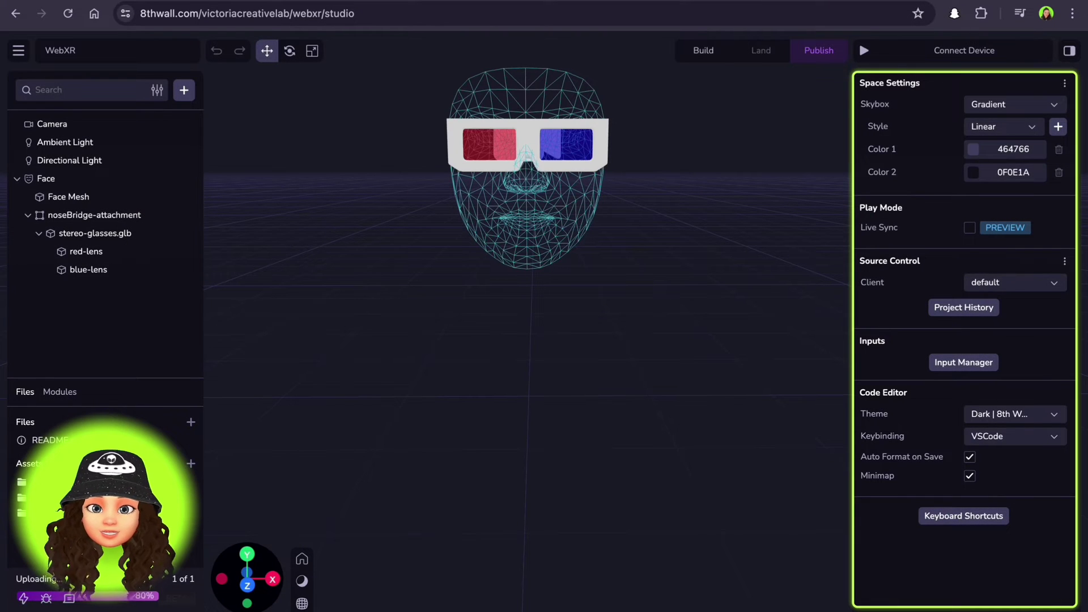
pyautogui.moveTo(23, 528); pyautogui.dragTo(97, 326)
pyautogui.moveTo(97, 142); pyautogui.dragTo(93, 243)
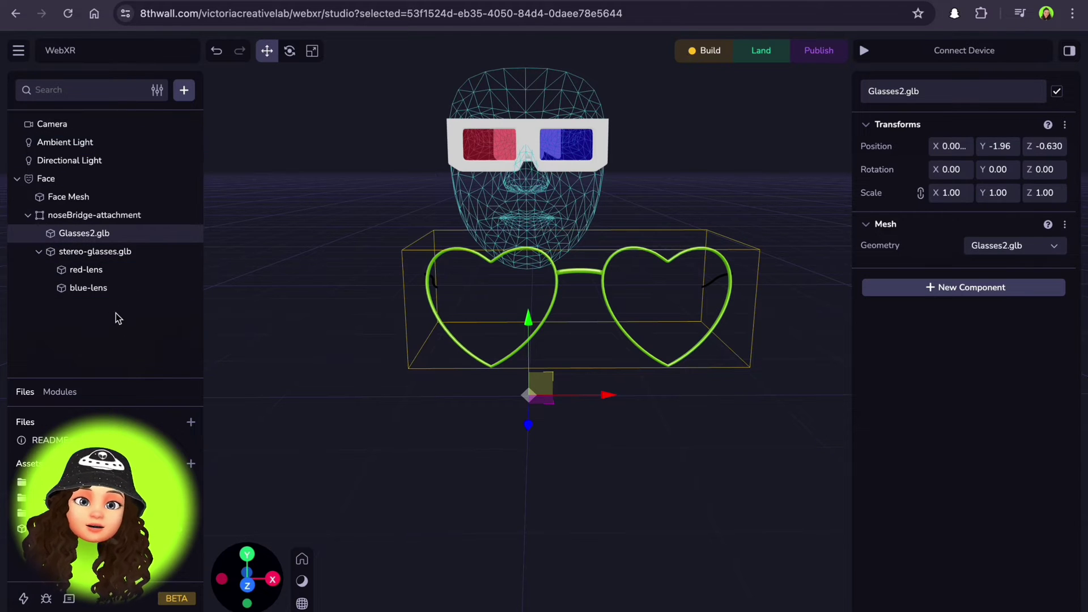
# Step: Hide the original red-blue stereo-glasses.glb model
pyautogui.click(39, 251)
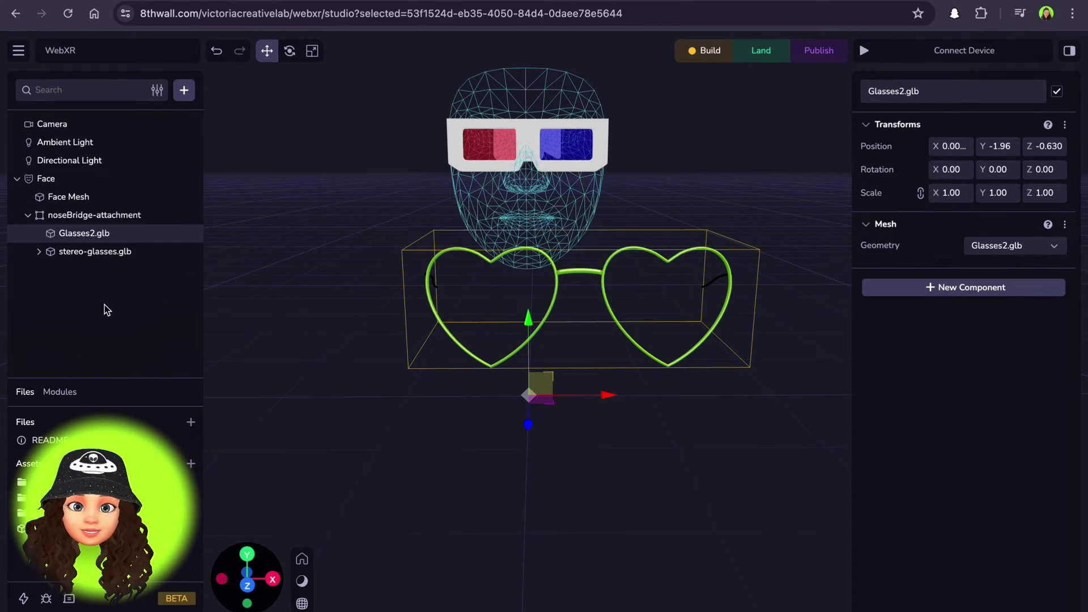
pyautogui.click(191, 252)
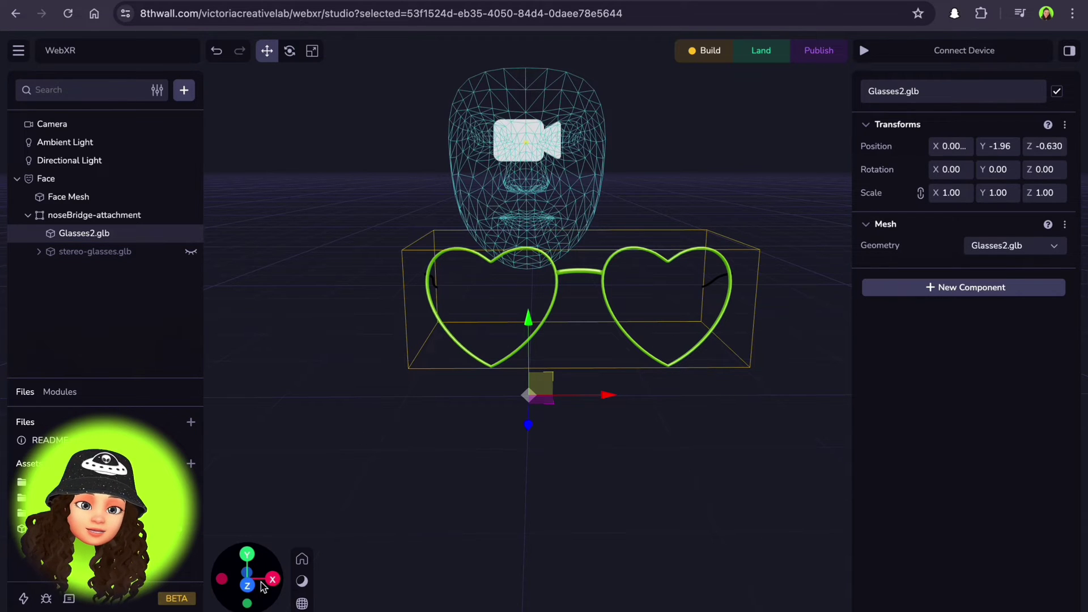
pyautogui.moveTo(262, 585); pyautogui.dragTo(295, 582)
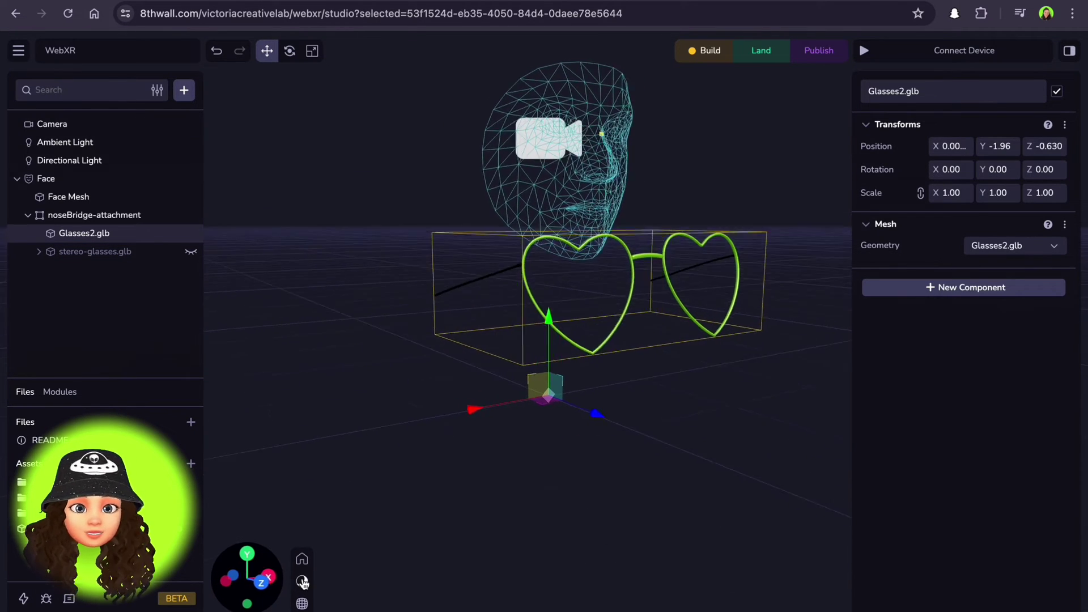
# Step: Set the heart glasses' X rotation to -15 and scale to 0.550
pyautogui.click(961, 168)
pyautogui.press('shift')
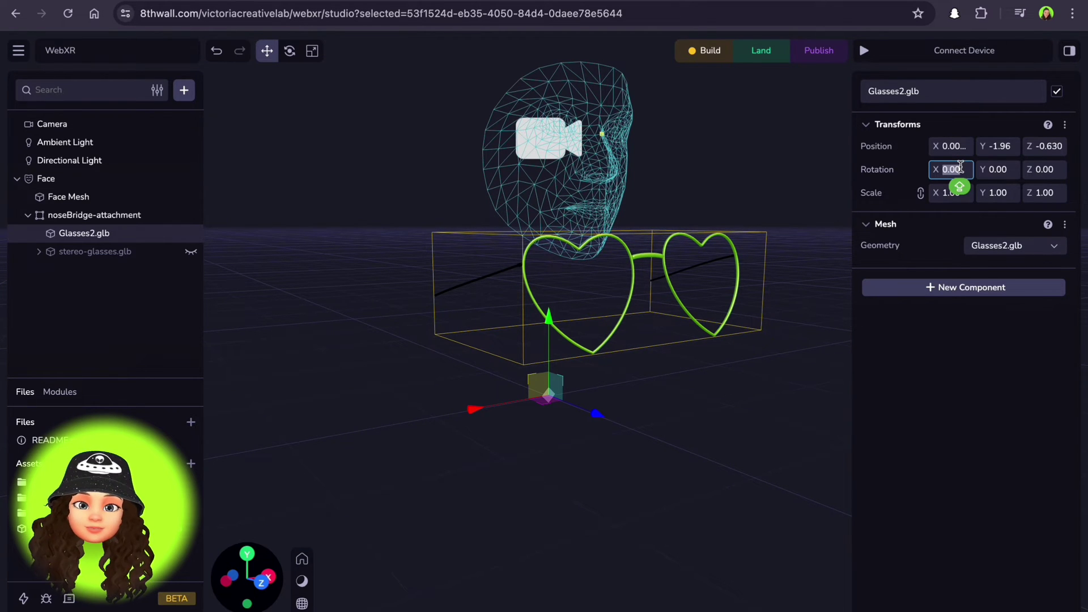
pyautogui.write('-')
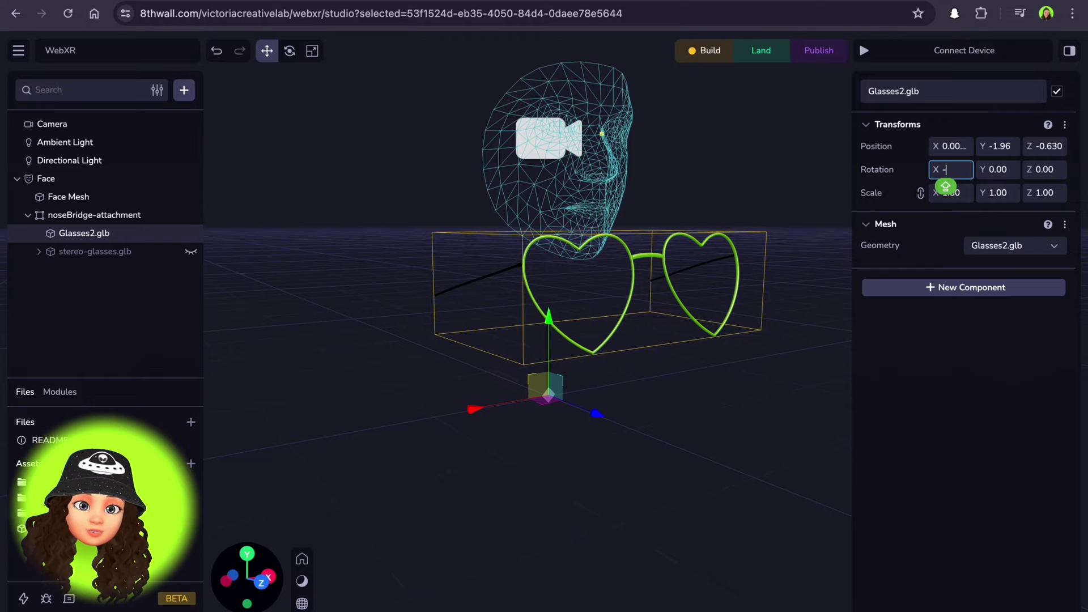
pyautogui.write('15')
pyautogui.press('shift')
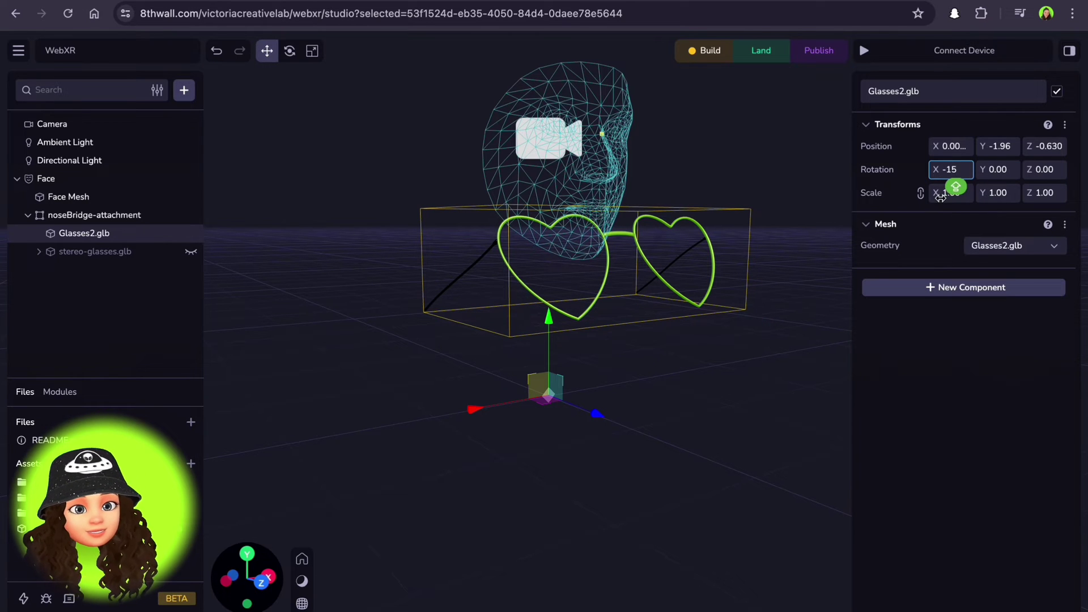
pyautogui.click(951, 193)
pyautogui.press('shift')
pyautogui.write('0.')
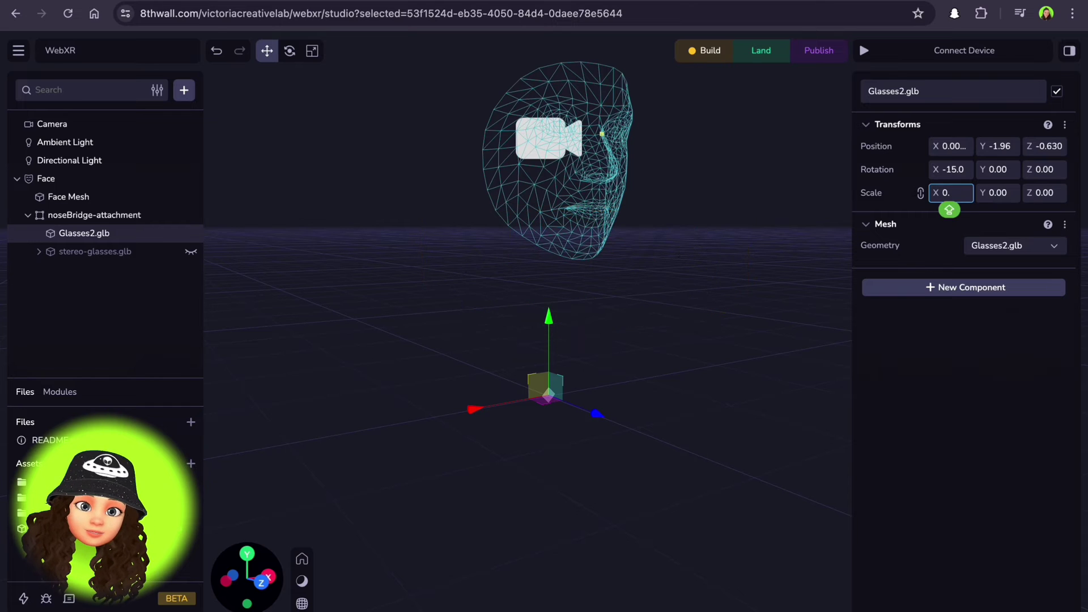
pyautogui.write('550')
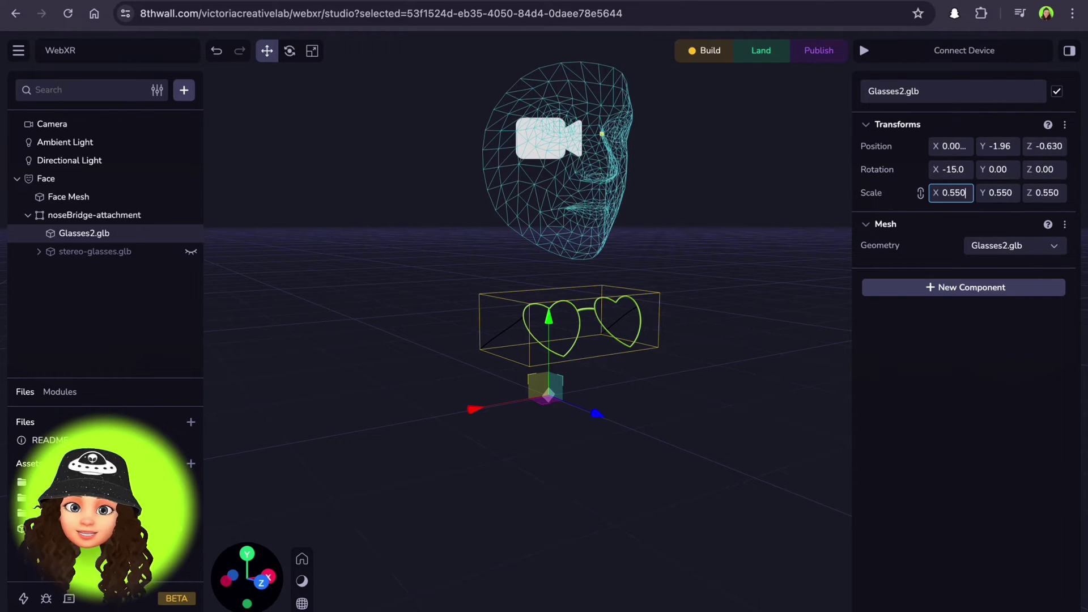
pyautogui.click(909, 203)
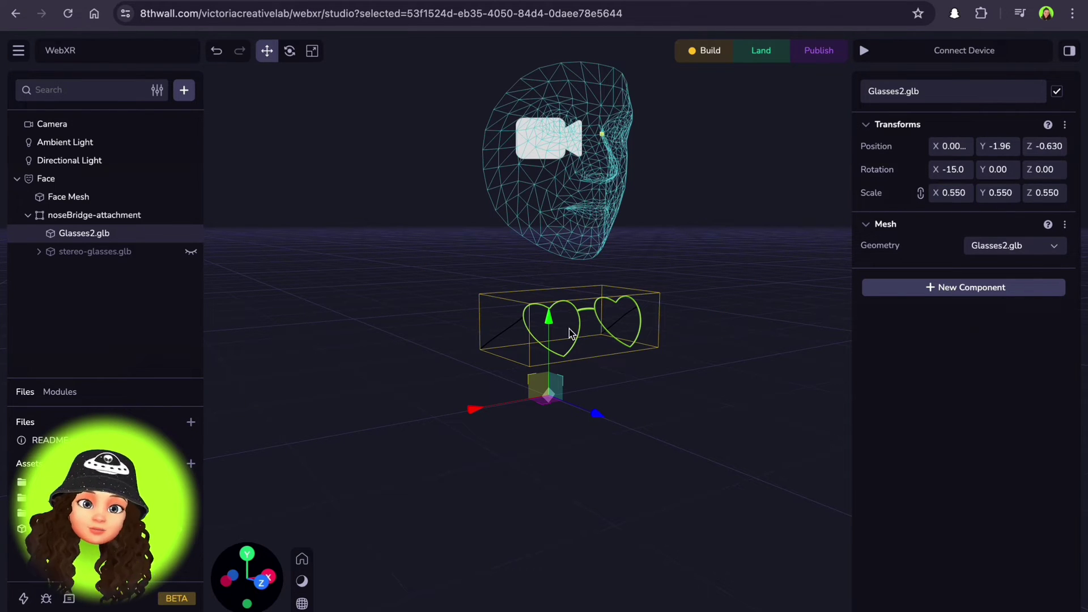
# Step: Raise the heart glasses onto the face and check their placement from side and front
pyautogui.moveTo(549, 323); pyautogui.dragTo(579, 73)
pyautogui.click(301, 559)
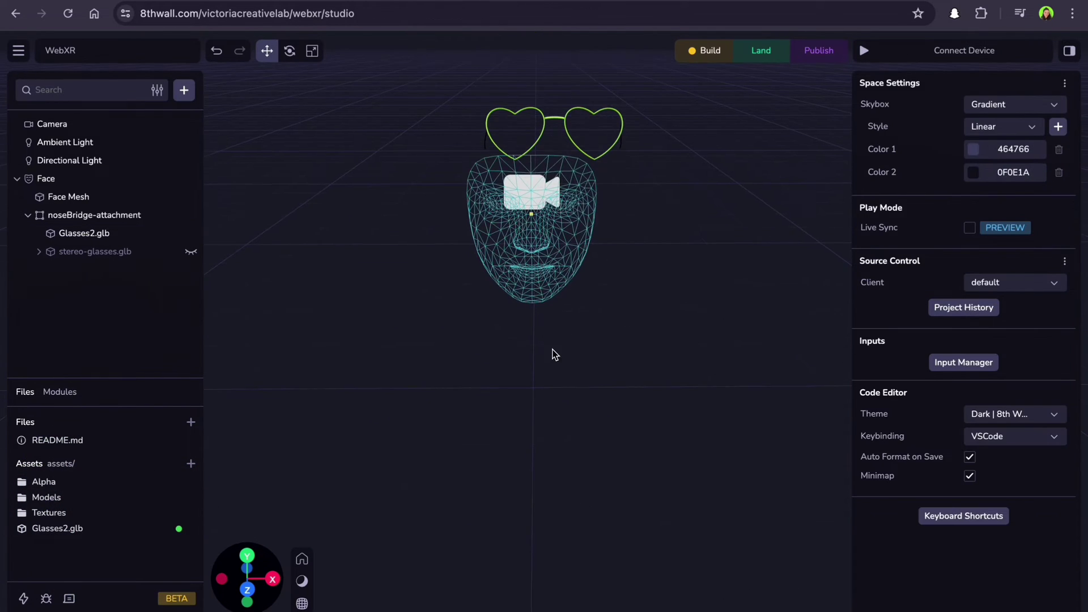
pyautogui.click(272, 579)
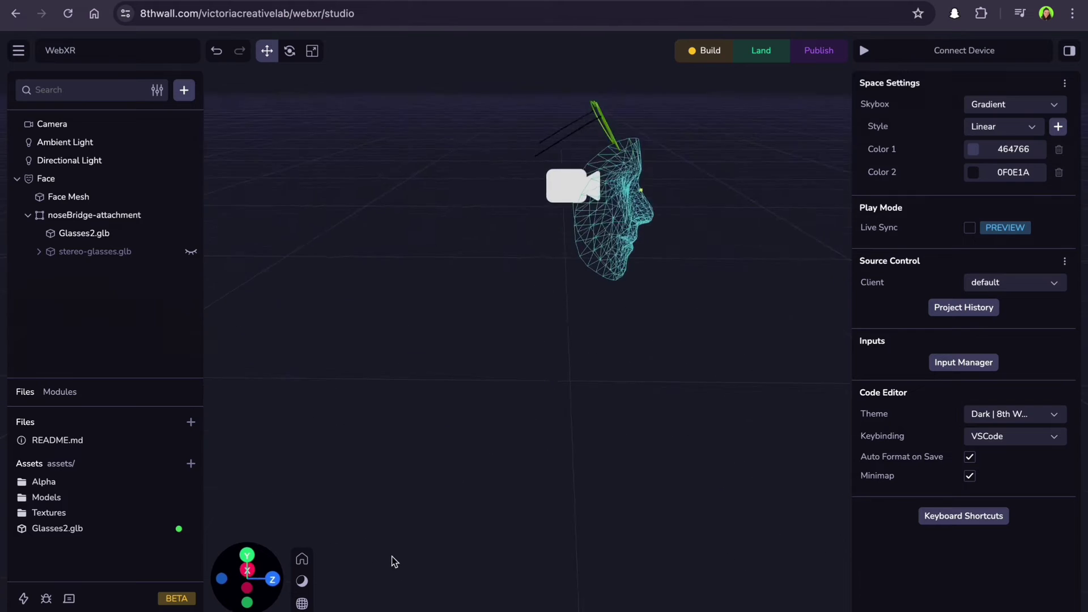
pyautogui.click(651, 190)
pyautogui.click(301, 559)
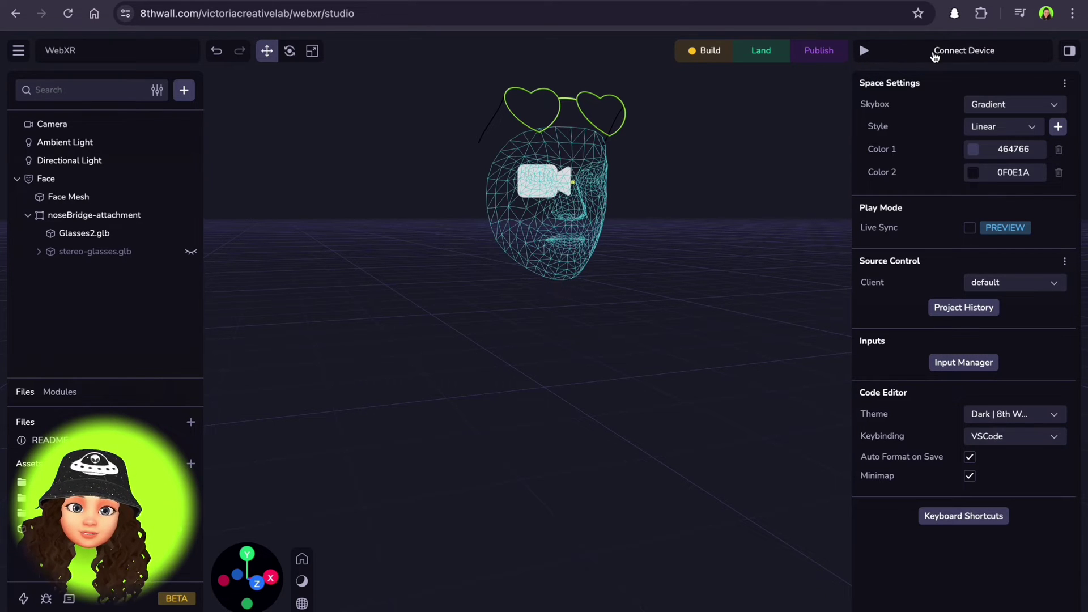
# Step: Preview the heart glasses on the simulator's Head Motion recording, then pause and open Publish
pyautogui.click(935, 54)
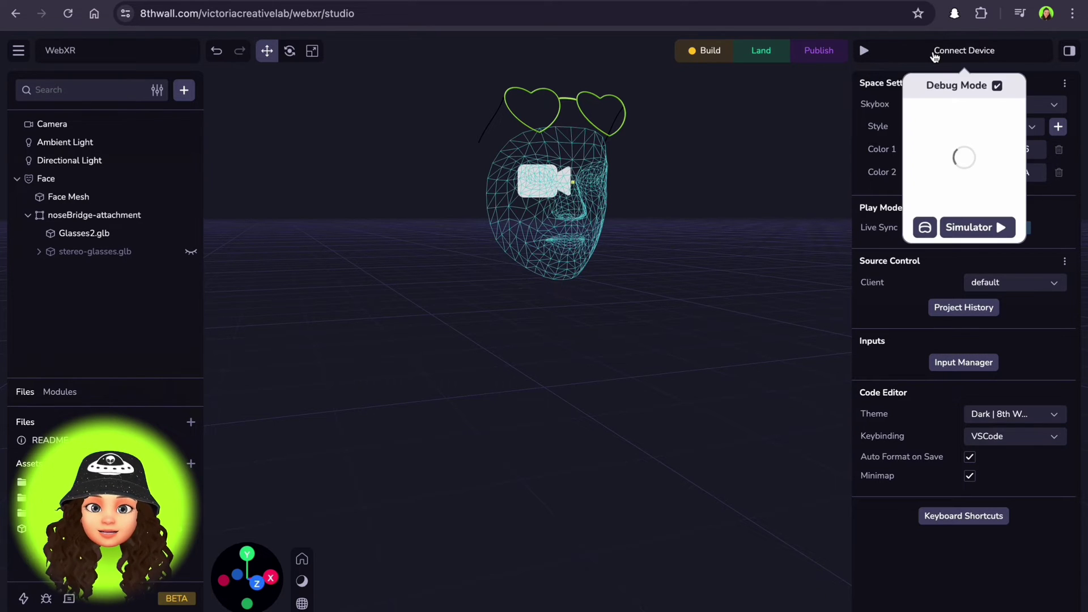
pyautogui.click(972, 227)
pyautogui.click(635, 602)
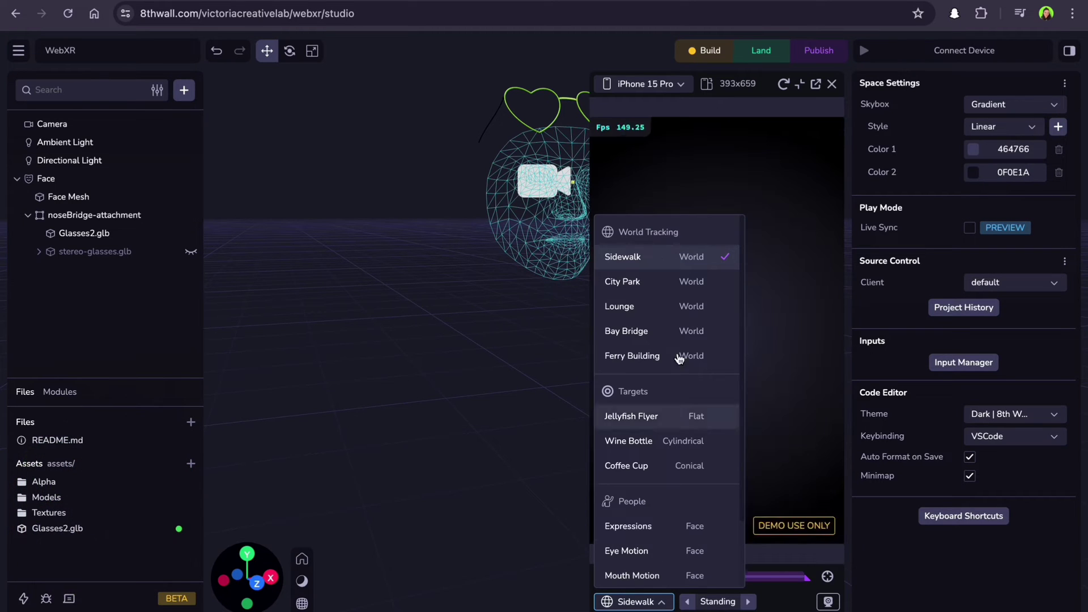
pyautogui.scroll(-3, 650, 569)
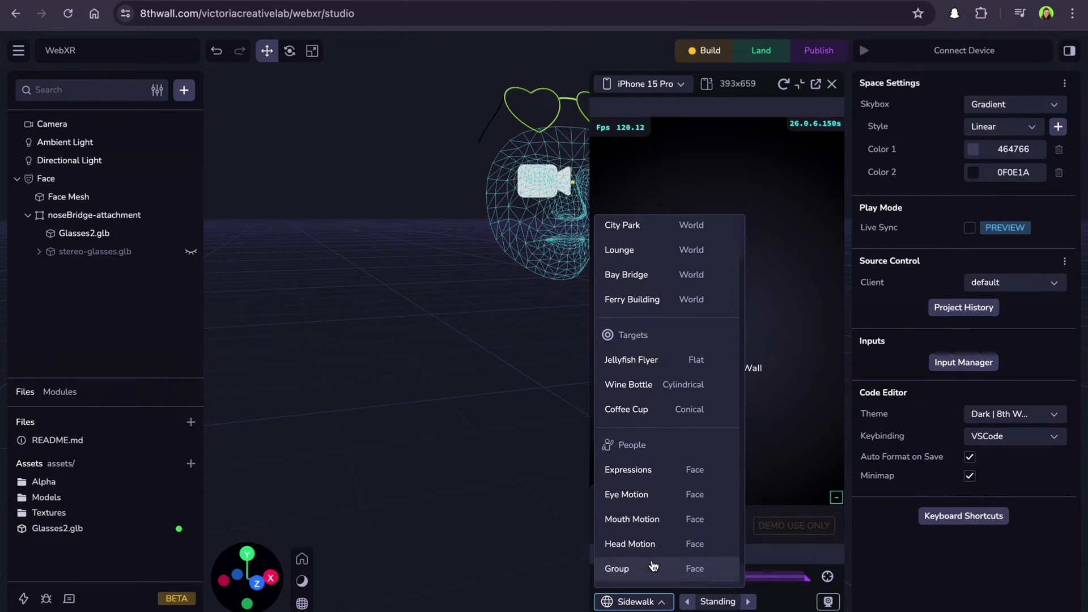
pyautogui.click(630, 519)
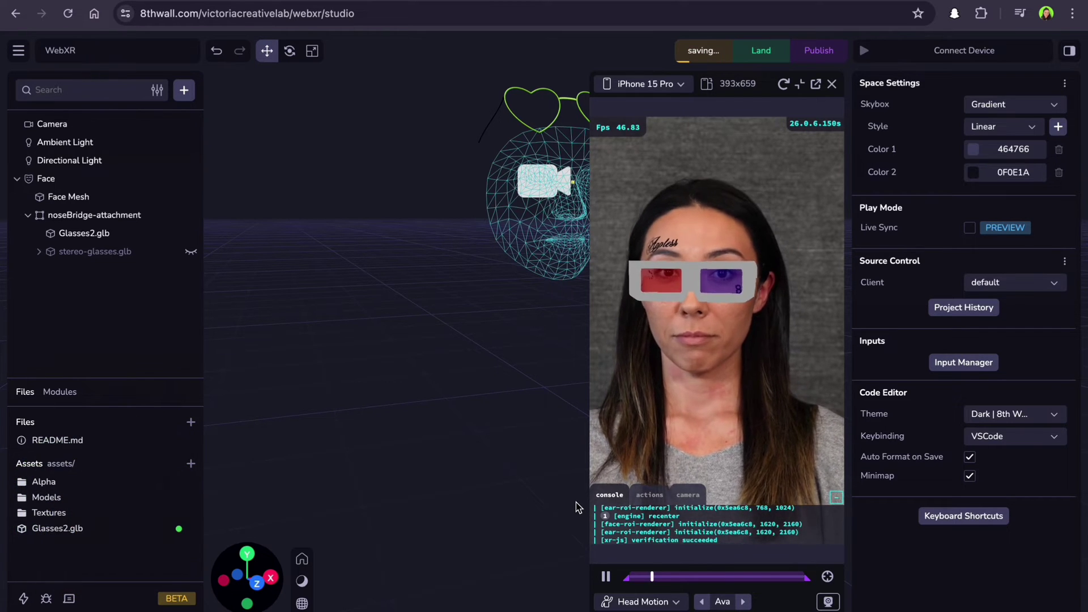
pyautogui.click(606, 577)
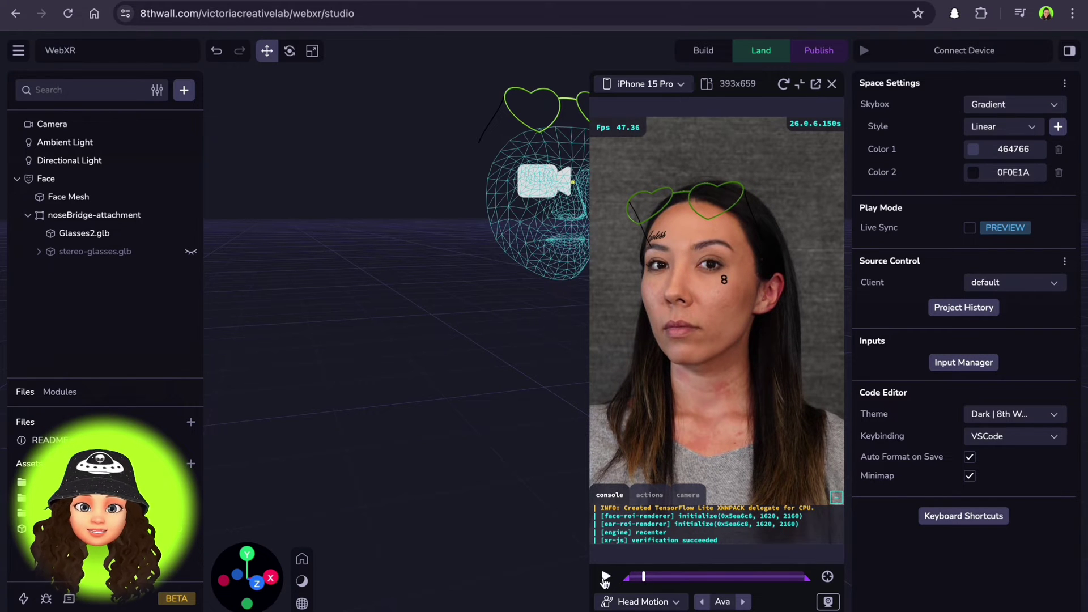
pyautogui.click(814, 54)
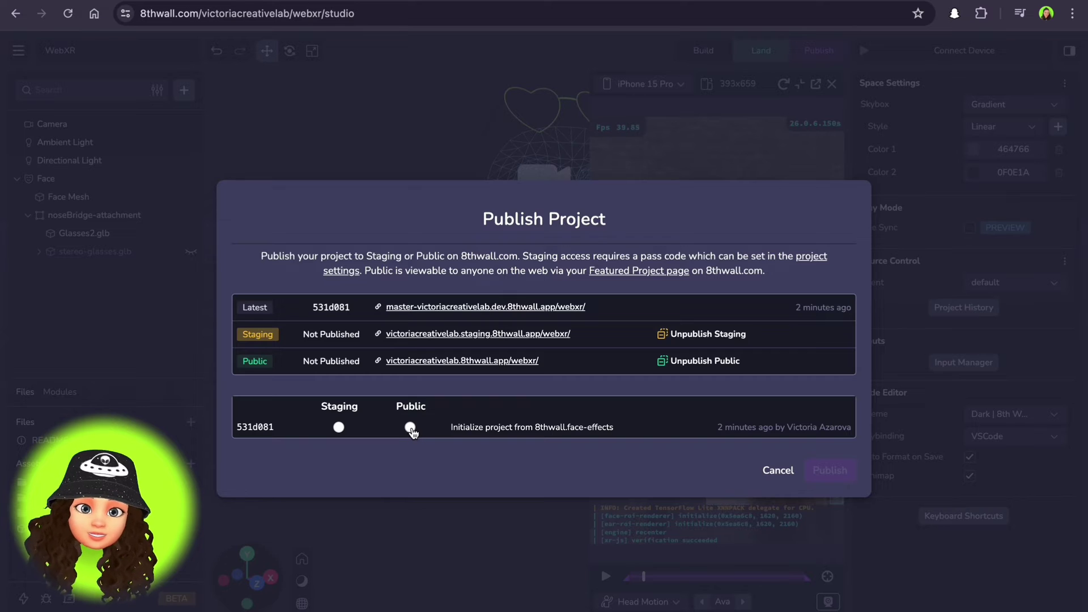
# Step: Publish the build publicly with the description 'Heart glasses'
pyautogui.click(410, 428)
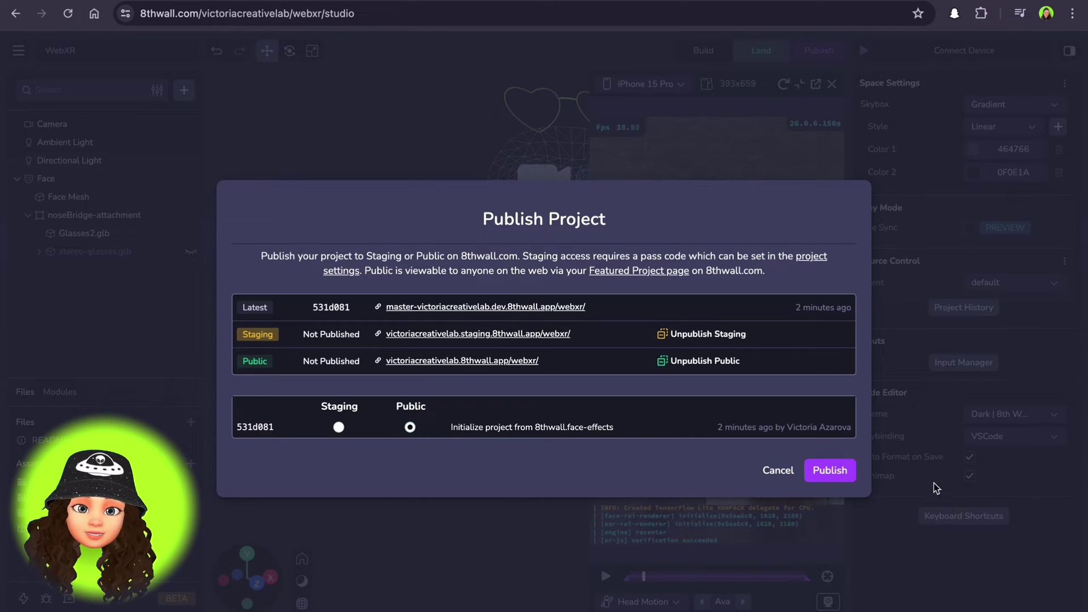
pyautogui.click(830, 471)
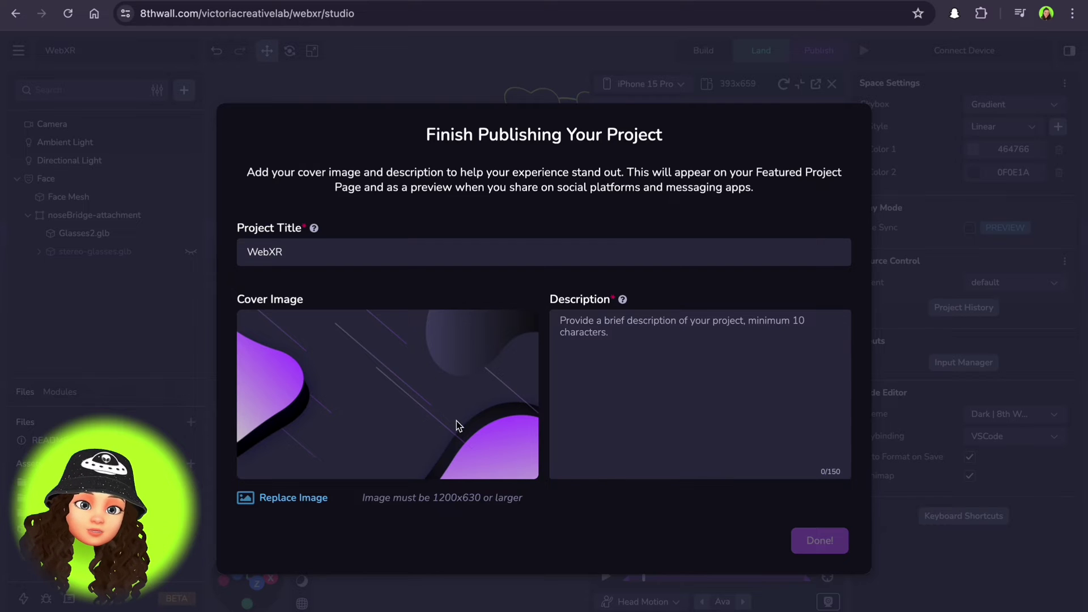
pyautogui.click(620, 378)
pyautogui.write('Heart glasses')
pyautogui.click(818, 540)
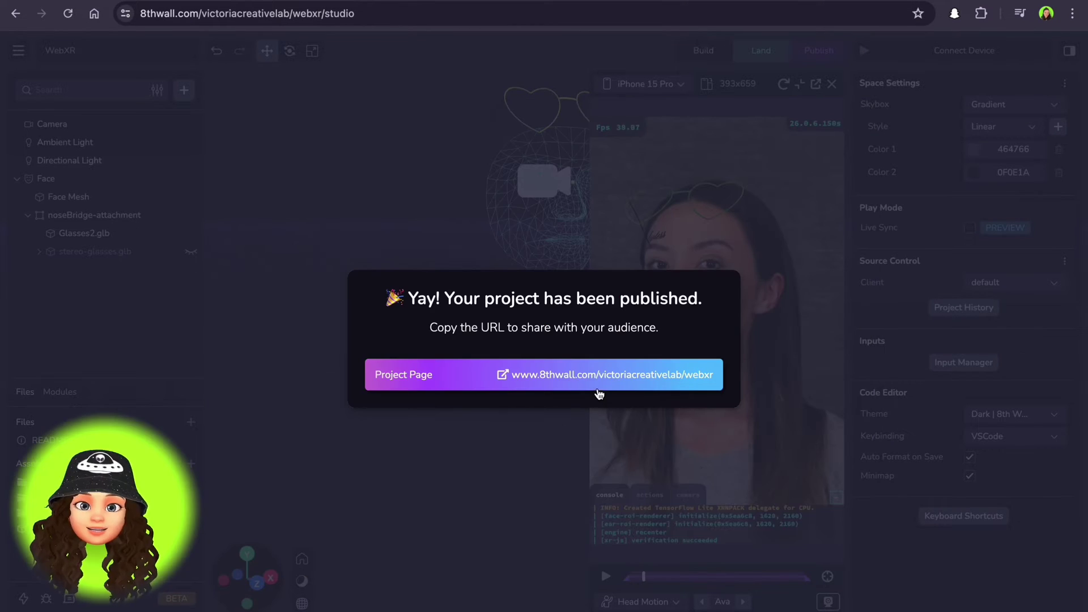
# Step: Launch the published project on a phone via its QR code and open the public URL
pyautogui.click(577, 380)
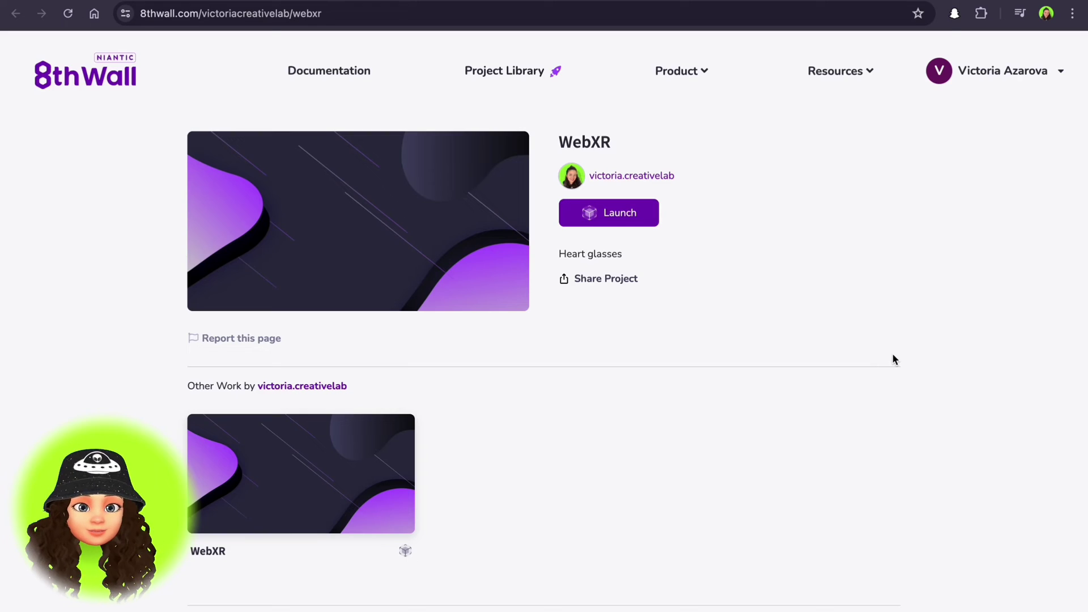
pyautogui.click(623, 218)
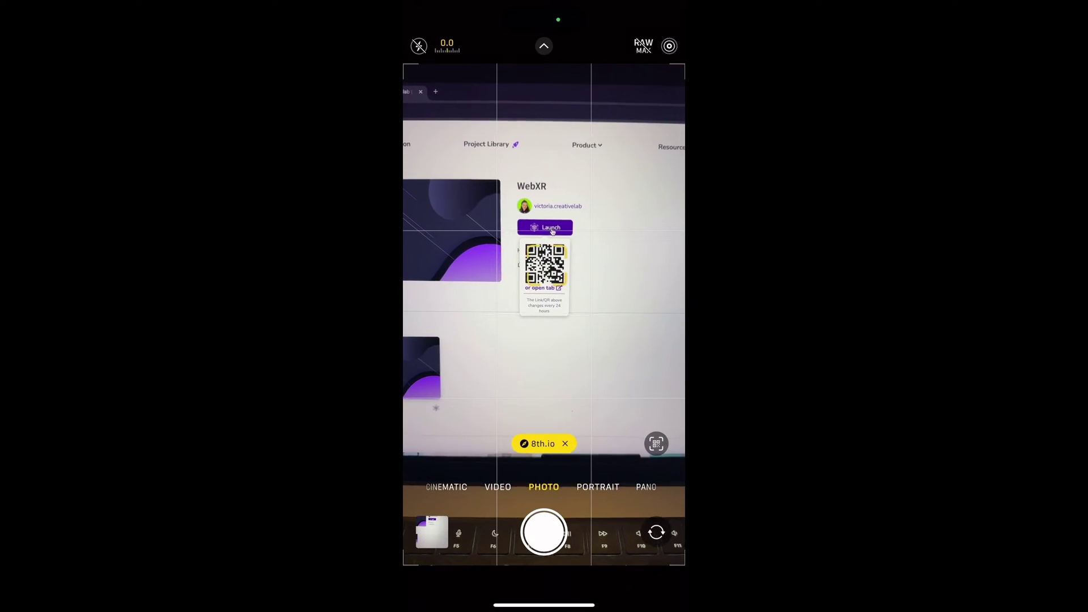
pyautogui.click(543, 443)
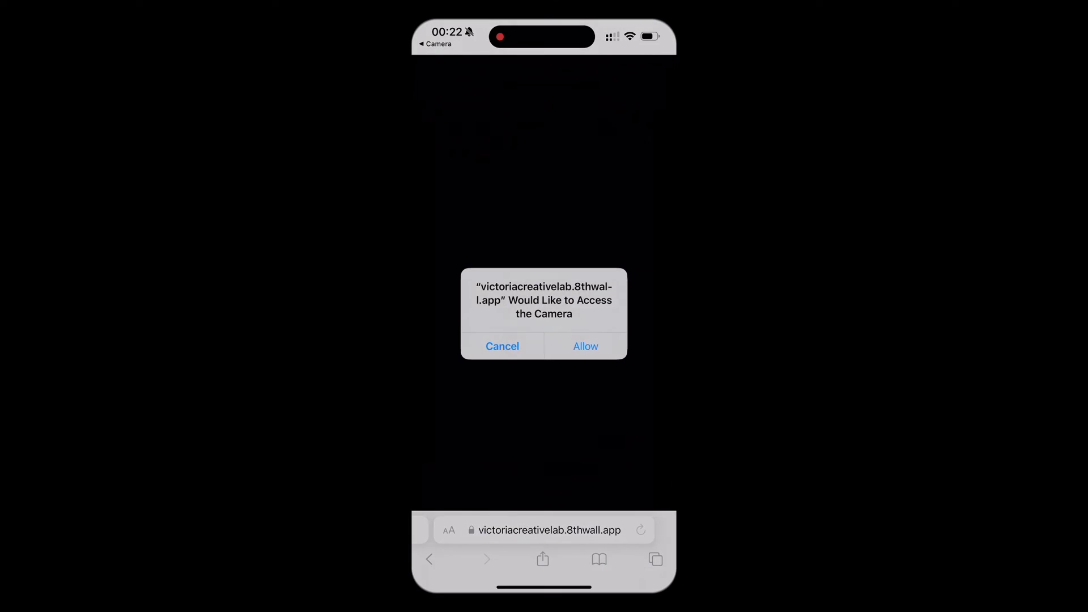
pyautogui.click(585, 344)
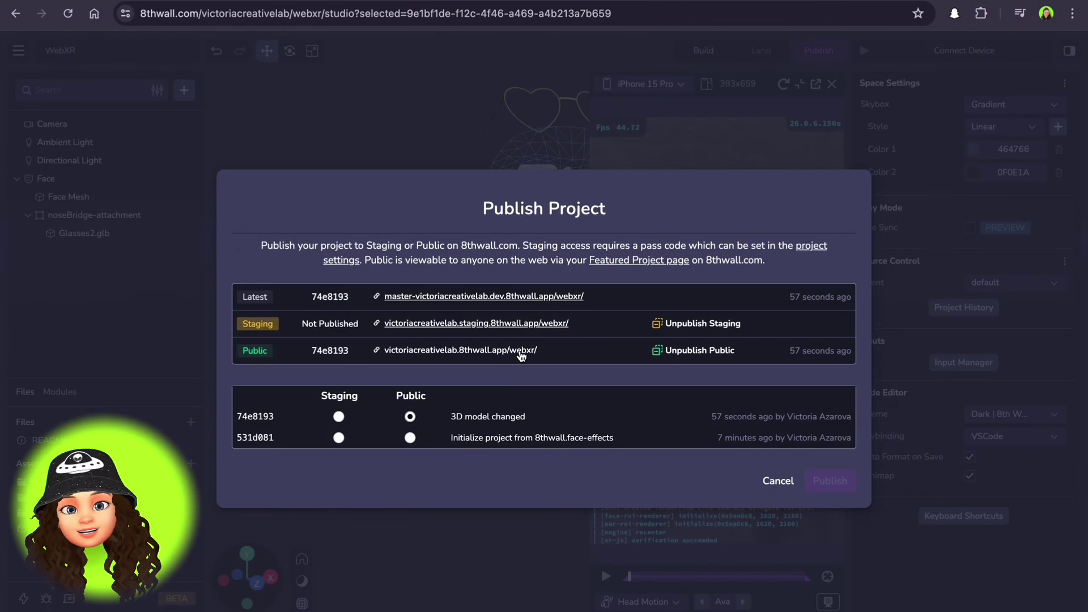
pyautogui.click(521, 351)
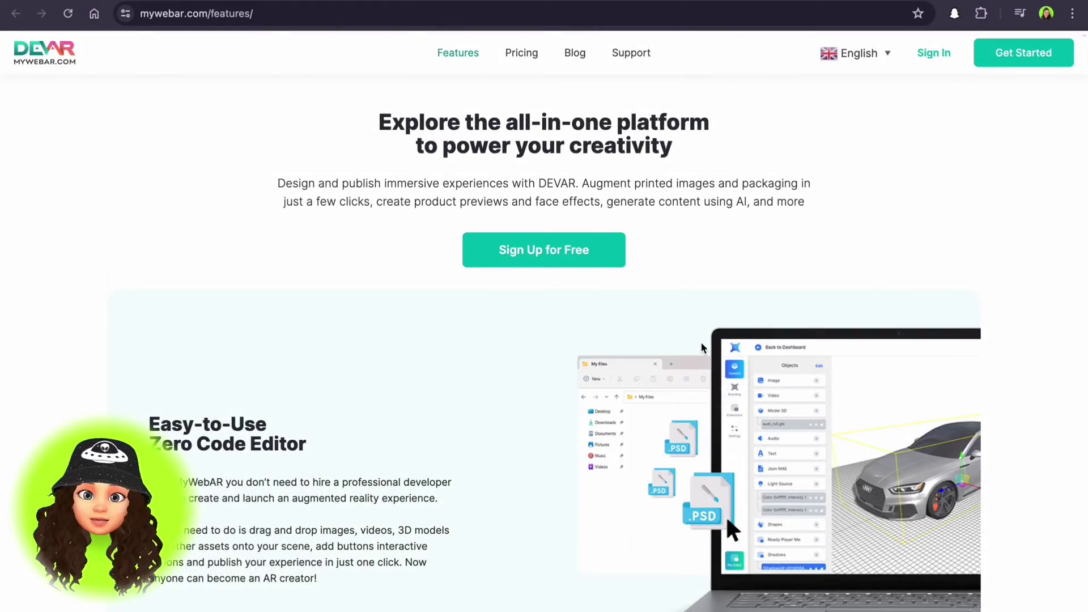
# Step: Add a Rotate Object on Y Axis action to the hot-dog model
pyautogui.scroll(-20, 701, 347)
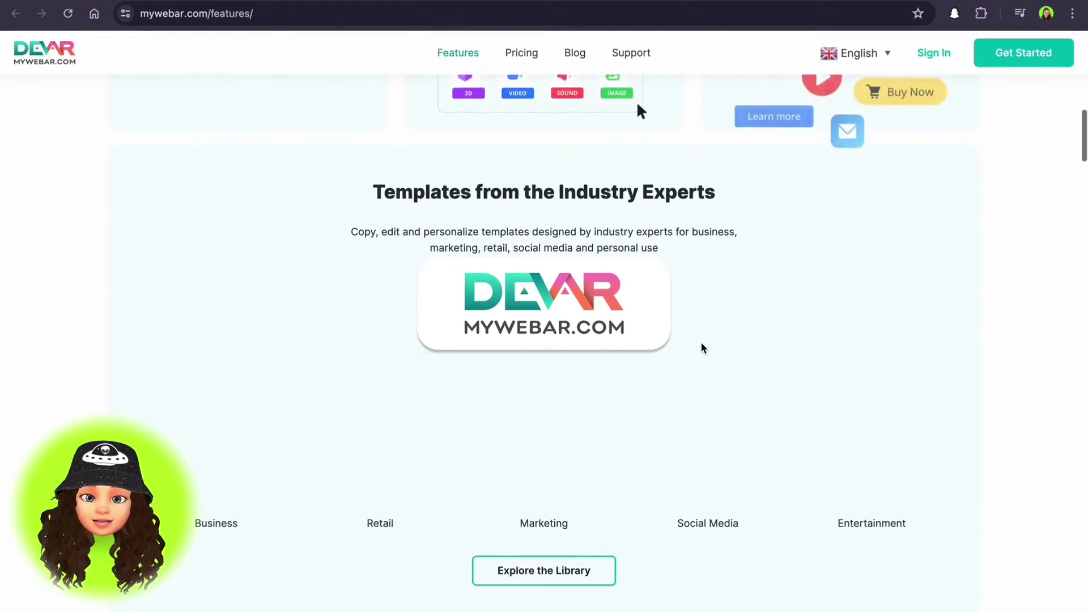
pyautogui.scroll(-4, 701, 343)
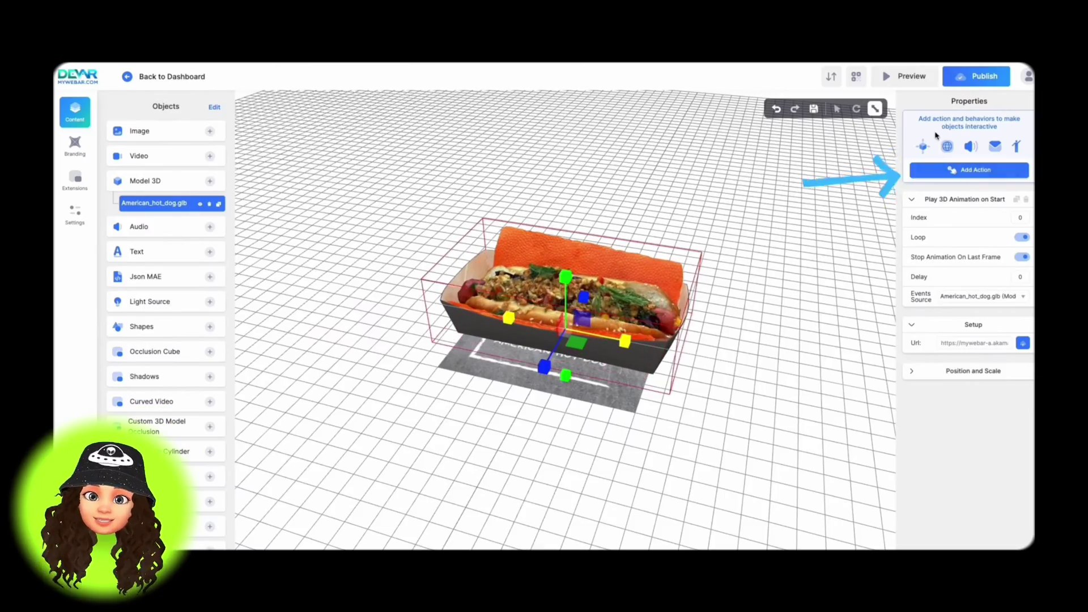
pyautogui.click(930, 169)
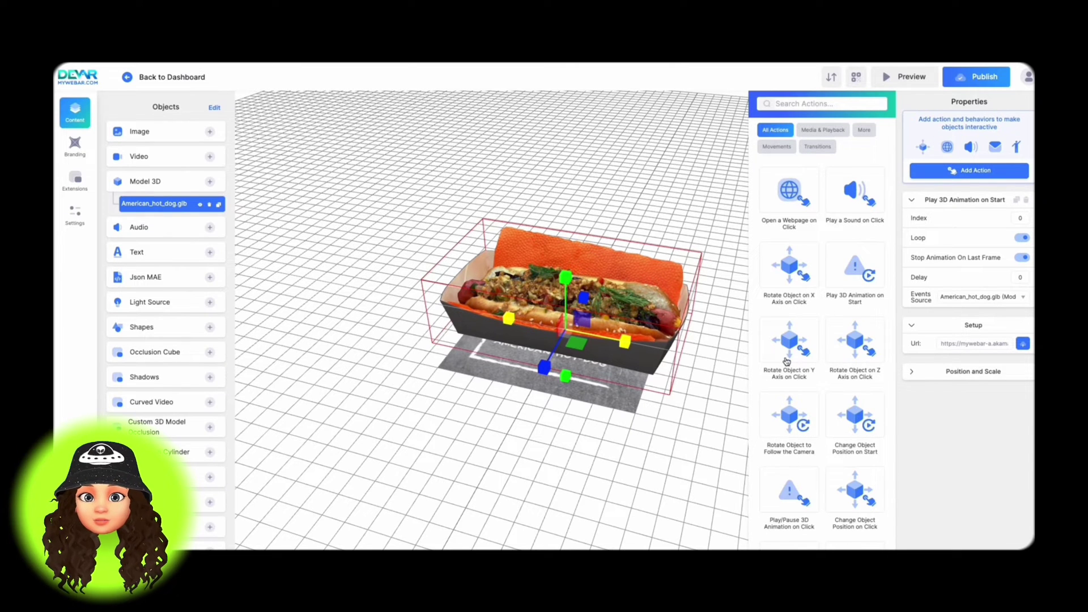
pyautogui.click(787, 362)
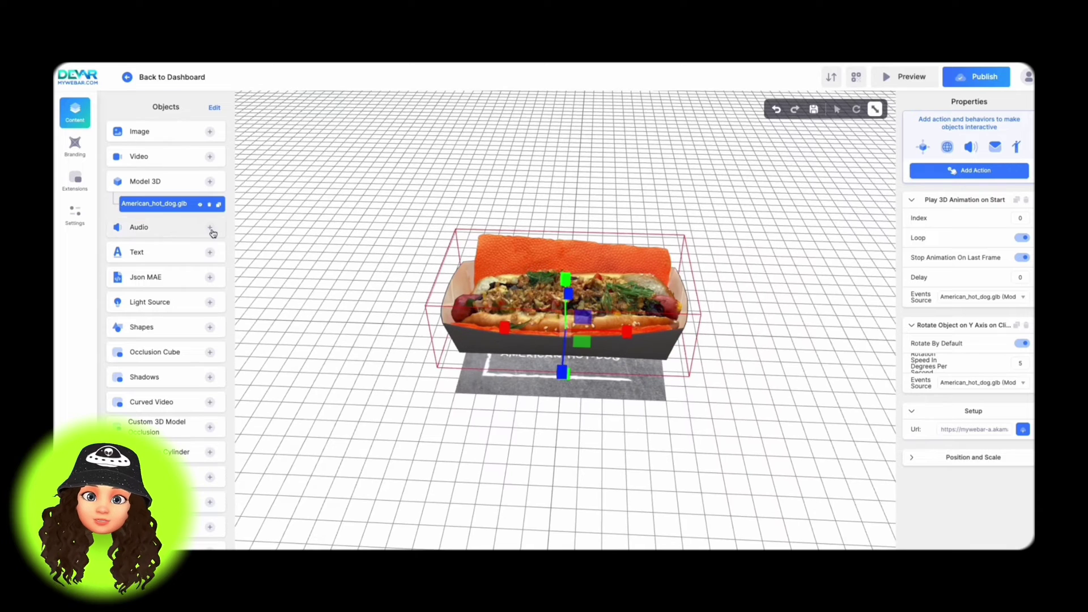
# Step: Add the Crime_action_funk_07 track from the Crime Action Funk sounds
pyautogui.click(210, 227)
pyautogui.click(219, 152)
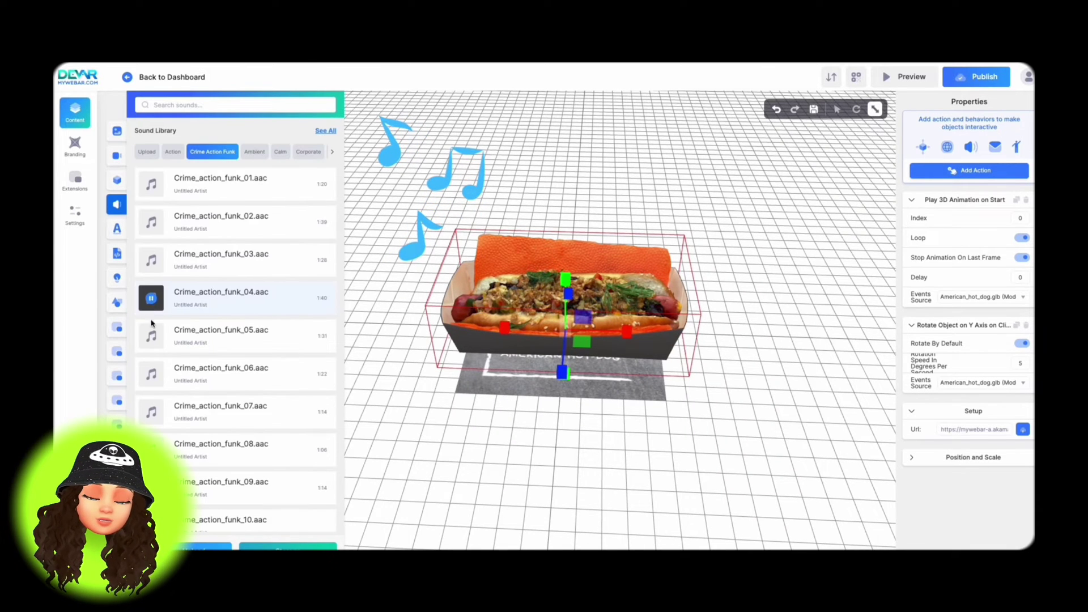
pyautogui.click(154, 420)
pyautogui.click(149, 410)
pyautogui.click(258, 412)
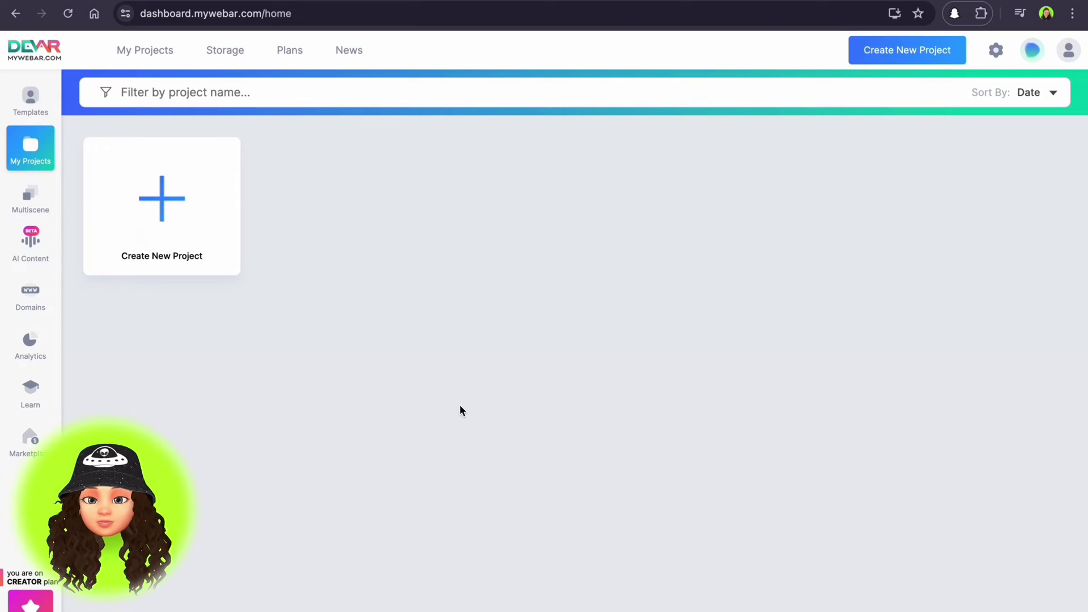
# Step: Create an AR in the Real World project and add the pen-holder model from the 3D library
pyautogui.click(184, 223)
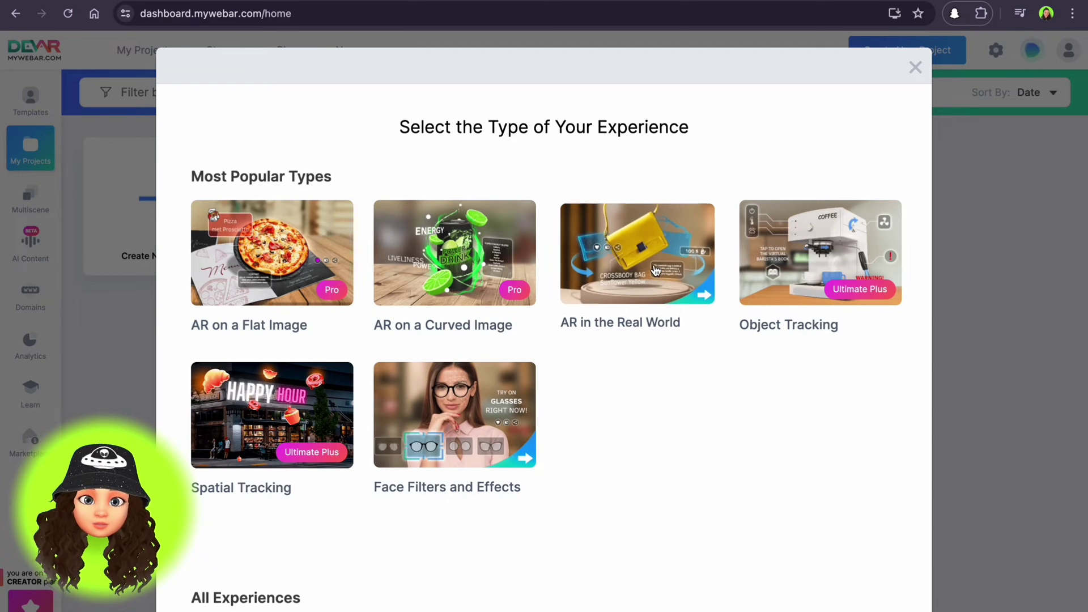
pyautogui.click(656, 277)
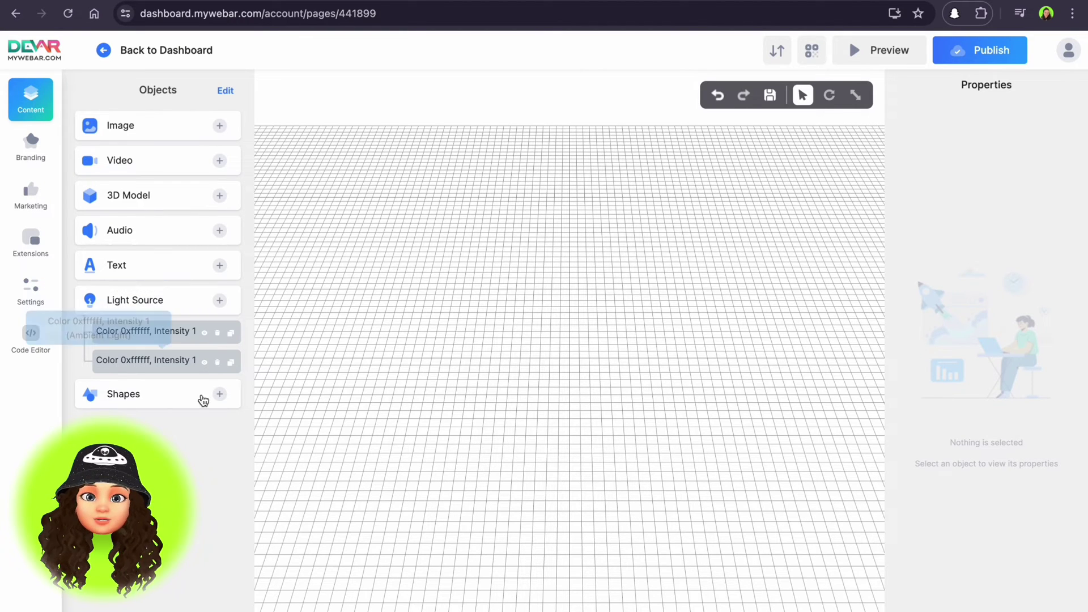
pyautogui.click(219, 196)
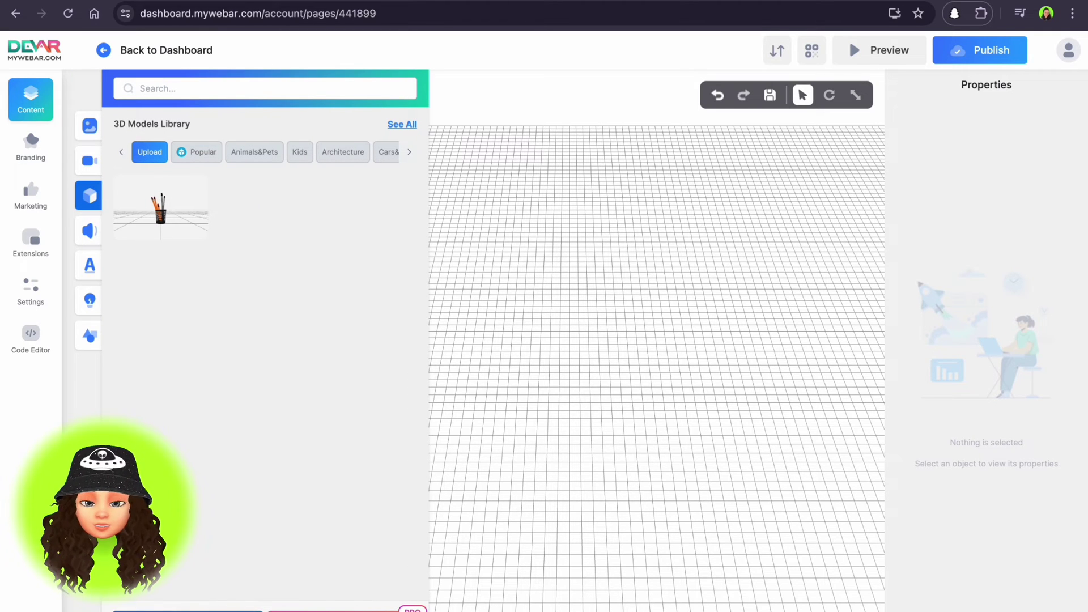
pyautogui.click(162, 210)
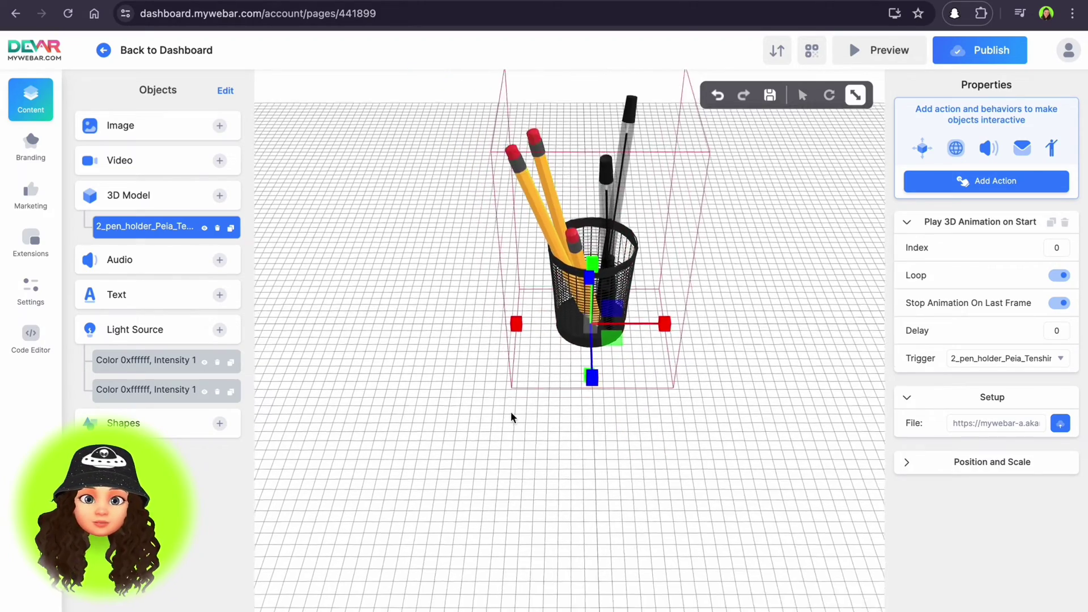
pyautogui.moveTo(512, 416); pyautogui.dragTo(497, 441, button='right')
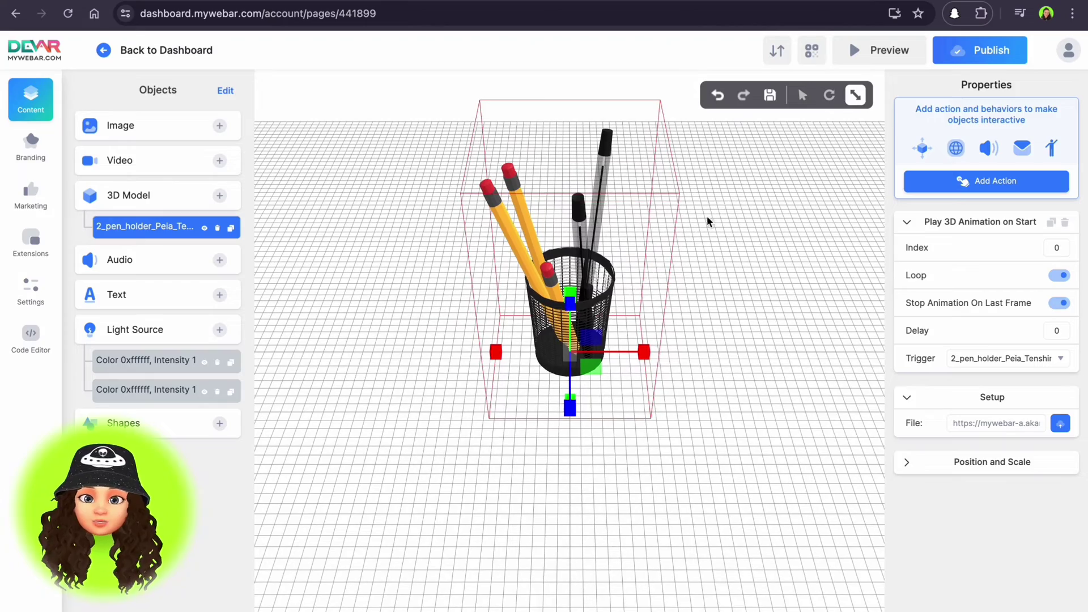
pyautogui.moveTo(538, 545); pyautogui.dragTo(634, 461)
pyautogui.click(823, 101)
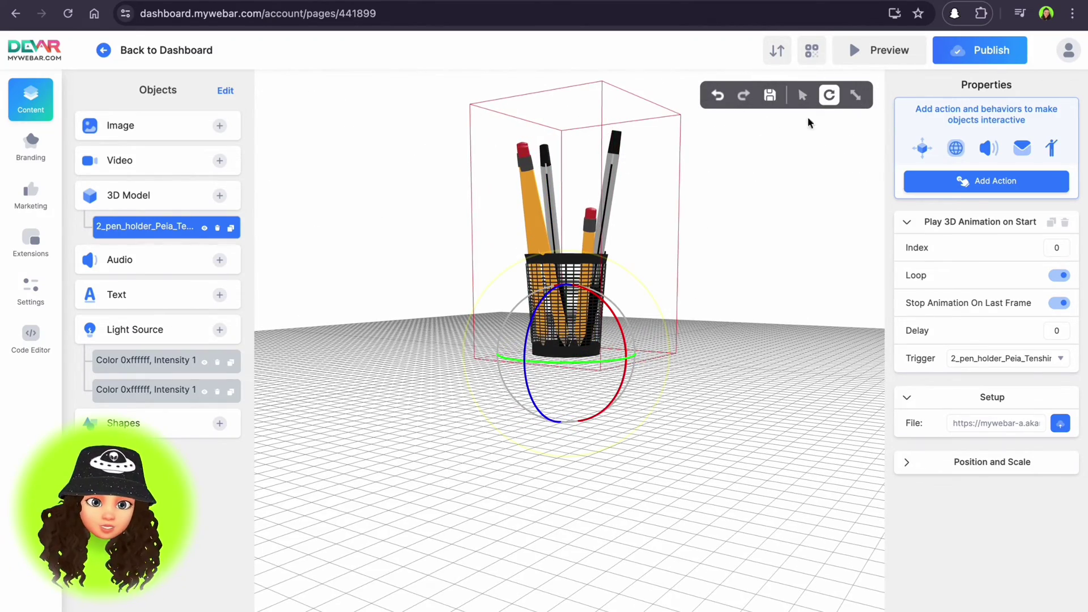
pyautogui.click(803, 96)
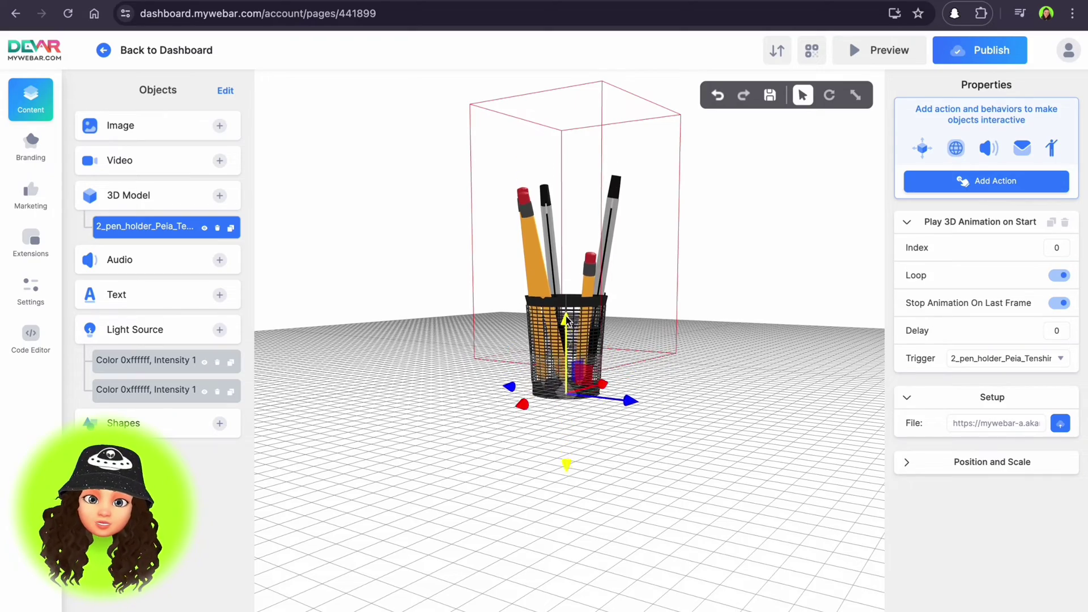
pyautogui.moveTo(515, 448)
pyautogui.mouseDown()
pyautogui.moveTo(561, 427)
pyautogui.moveTo(493, 469)
pyautogui.moveTo(533, 452)
pyautogui.mouseUp()
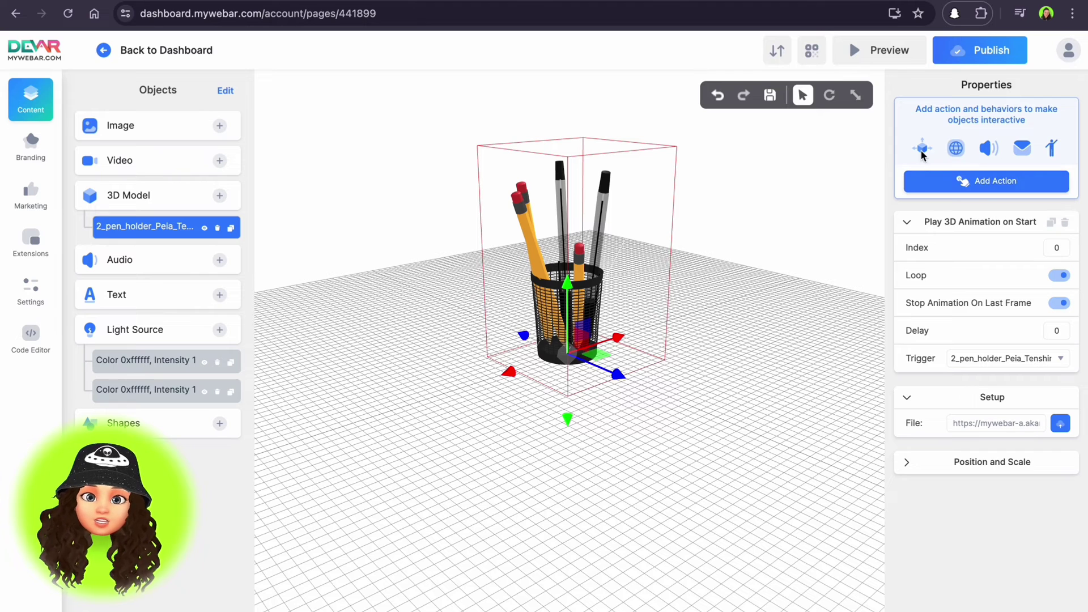
# Step: Add a Y-axis rotation action to the pen holder
pyautogui.click(937, 180)
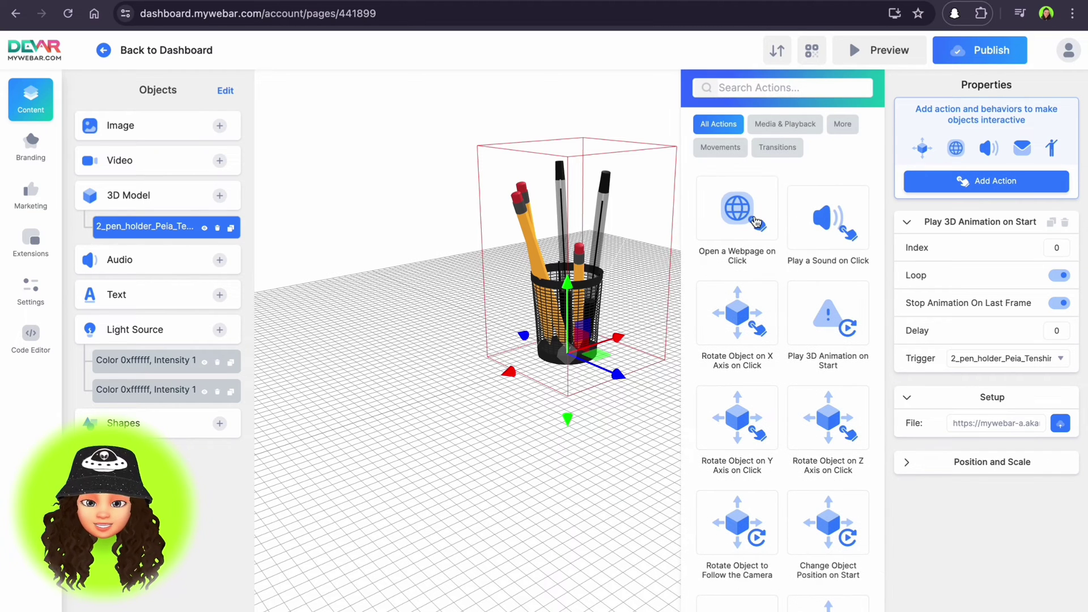
pyautogui.click(720, 147)
pyautogui.click(746, 147)
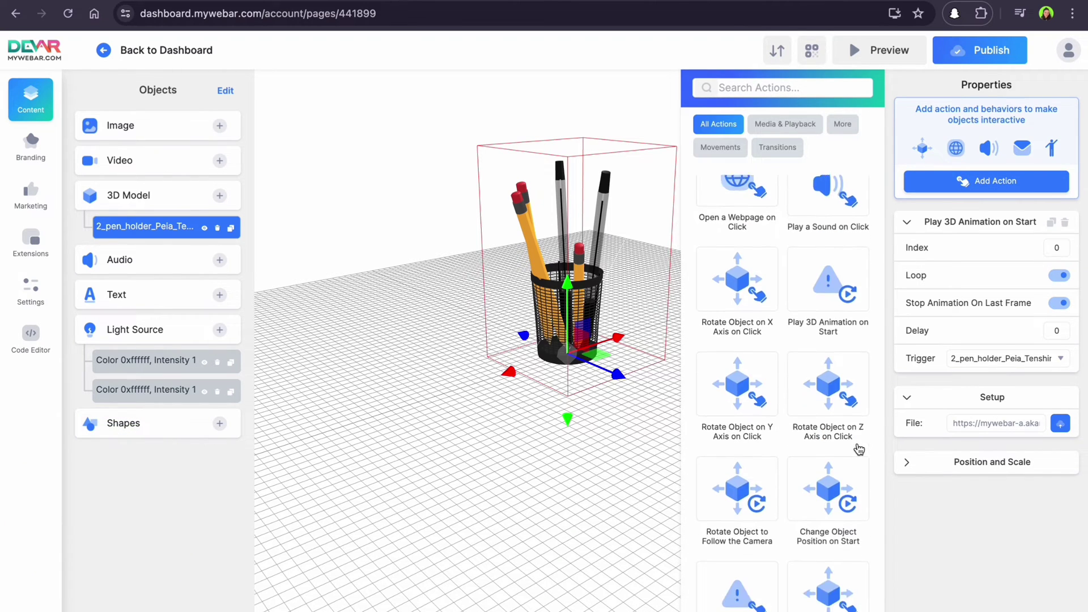
pyautogui.scroll(-4, 827, 420)
pyautogui.click(741, 262)
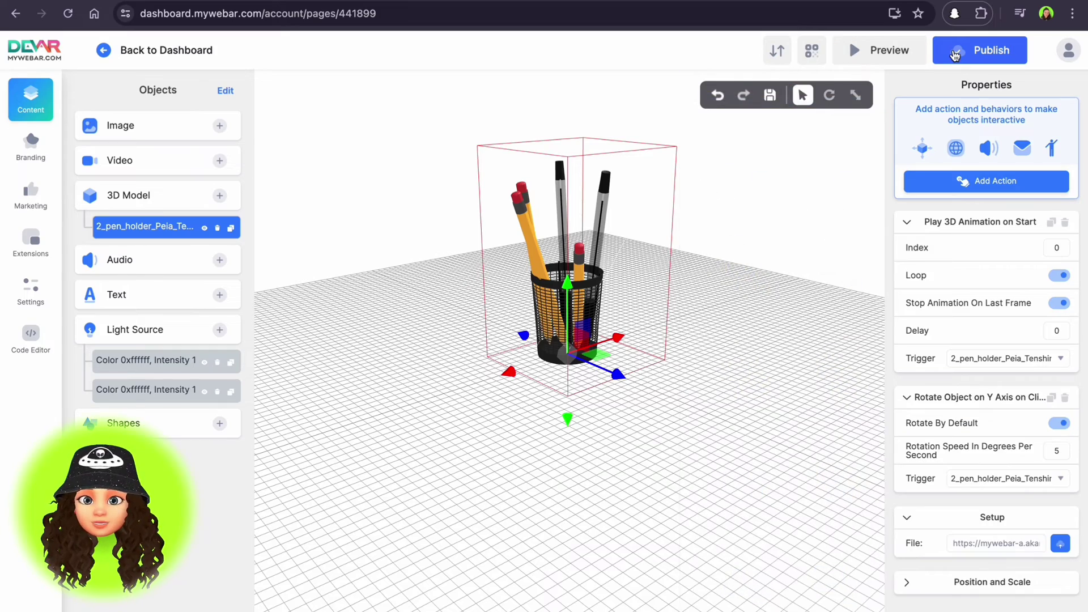
# Step: Check the QR code and experience links, then publish the project live
pyautogui.click(815, 53)
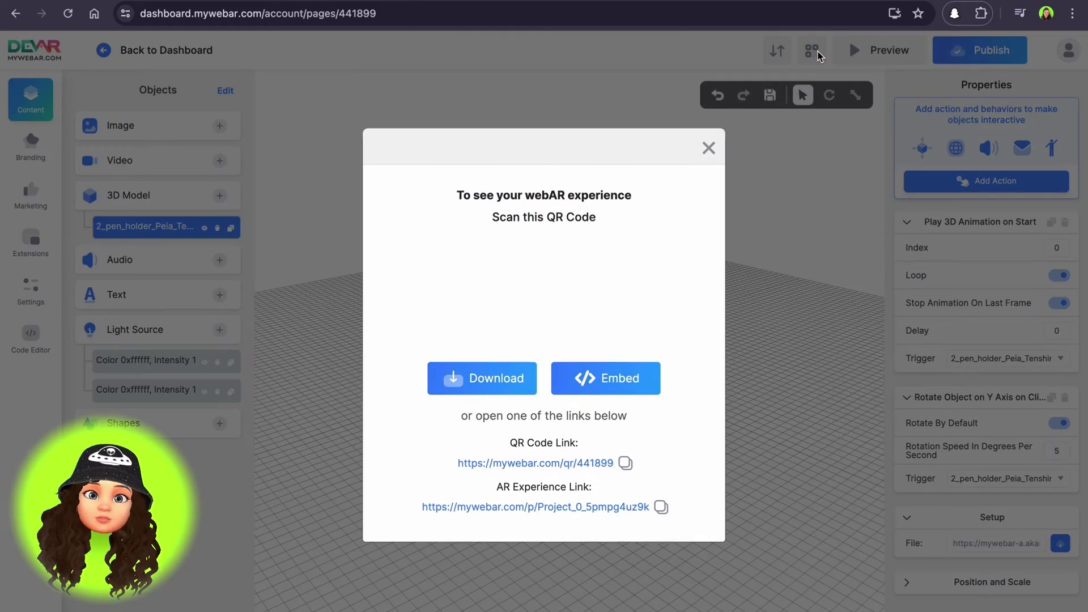
pyautogui.click(843, 126)
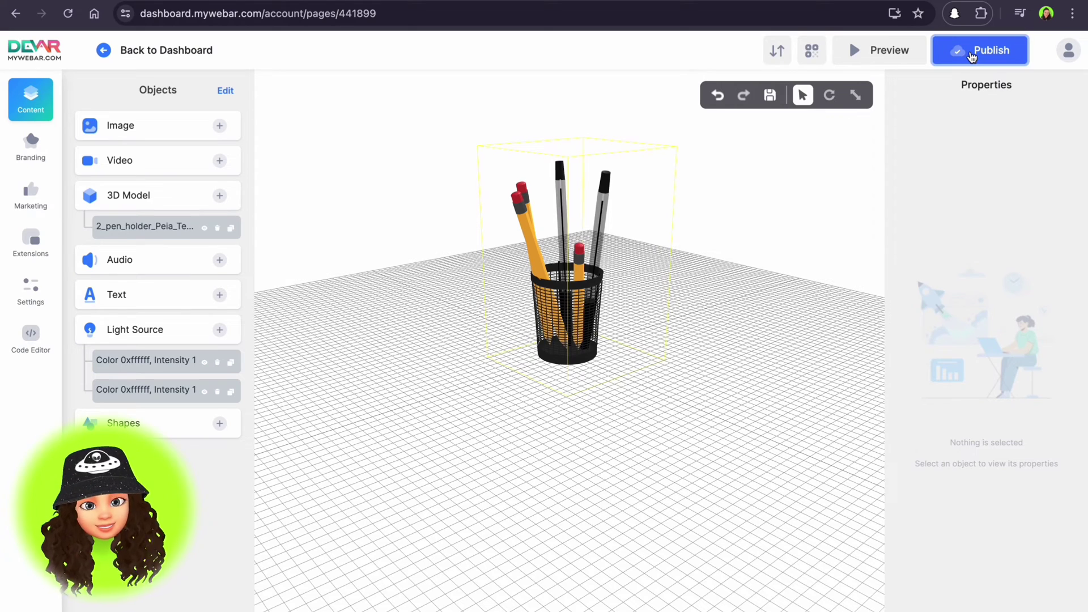
pyautogui.click(971, 52)
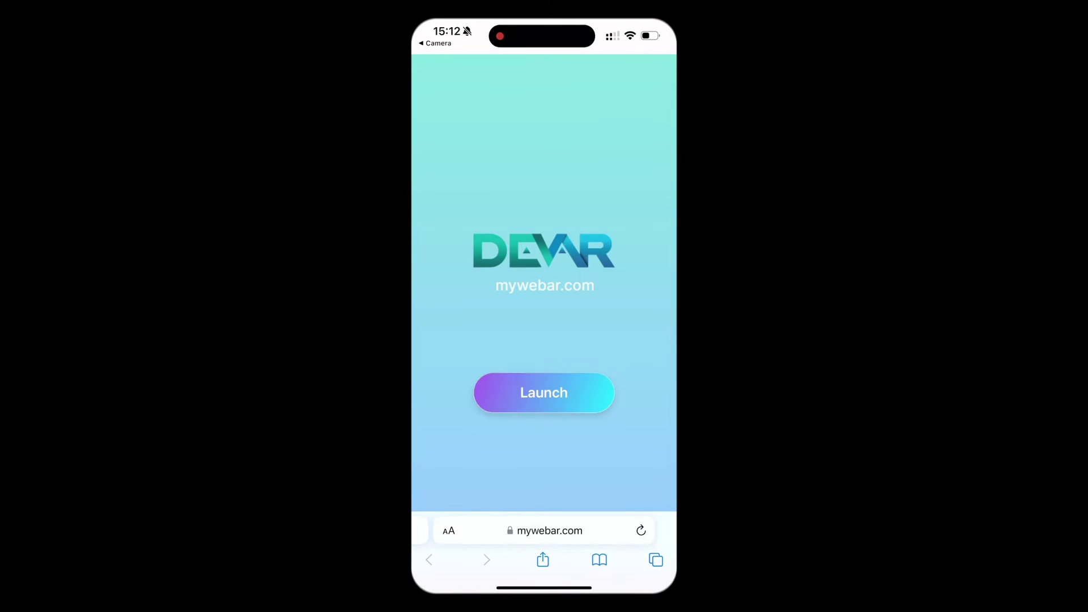
# Step: Launch the experience on the phone and place the pen-holder scene on the table
pyautogui.click(545, 392)
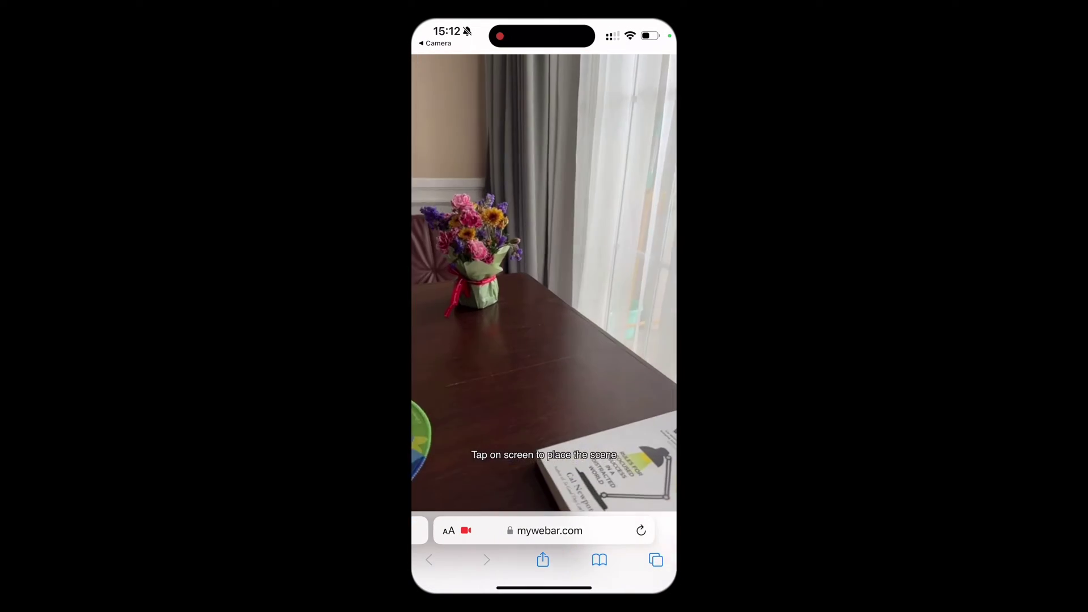
pyautogui.click(524, 351)
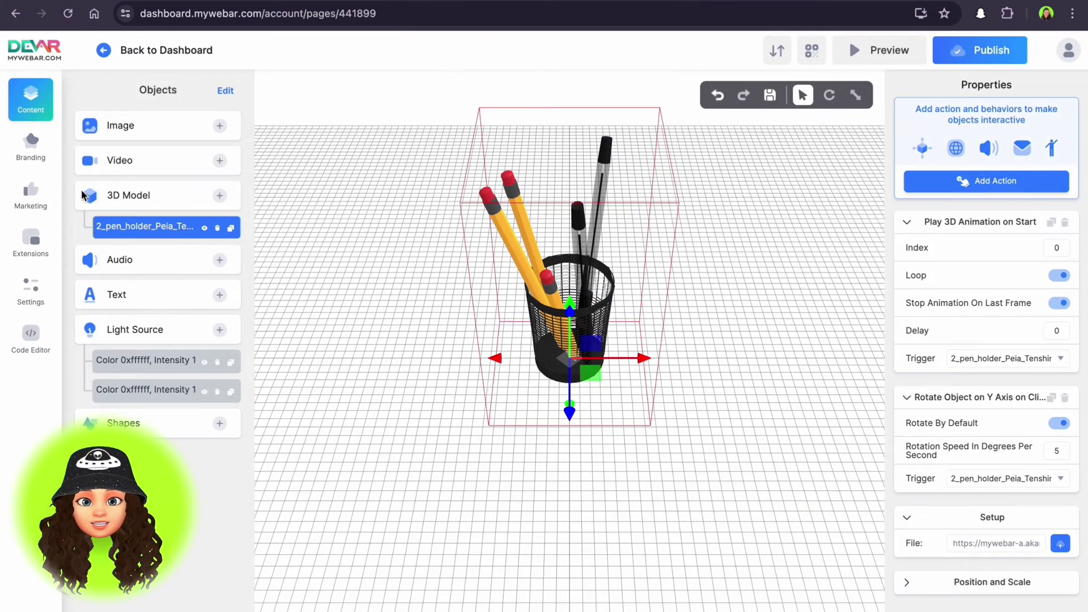
# Step: Browse the Branding and Marketing pages, then open the project's Settings
pyautogui.click(34, 153)
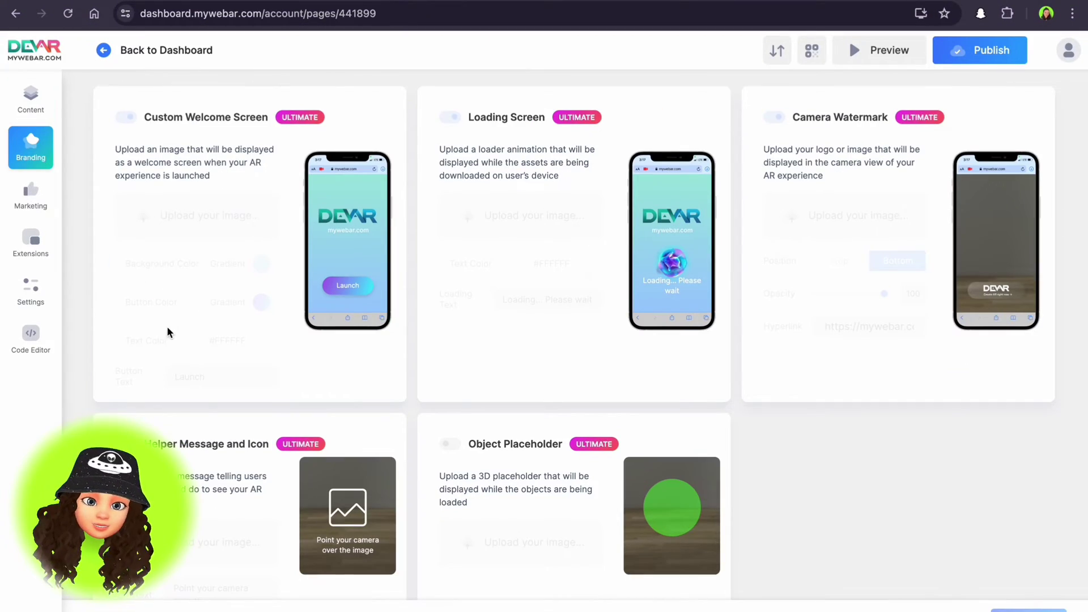
pyautogui.scroll(-1, 207, 407)
pyautogui.scroll(1, 207, 407)
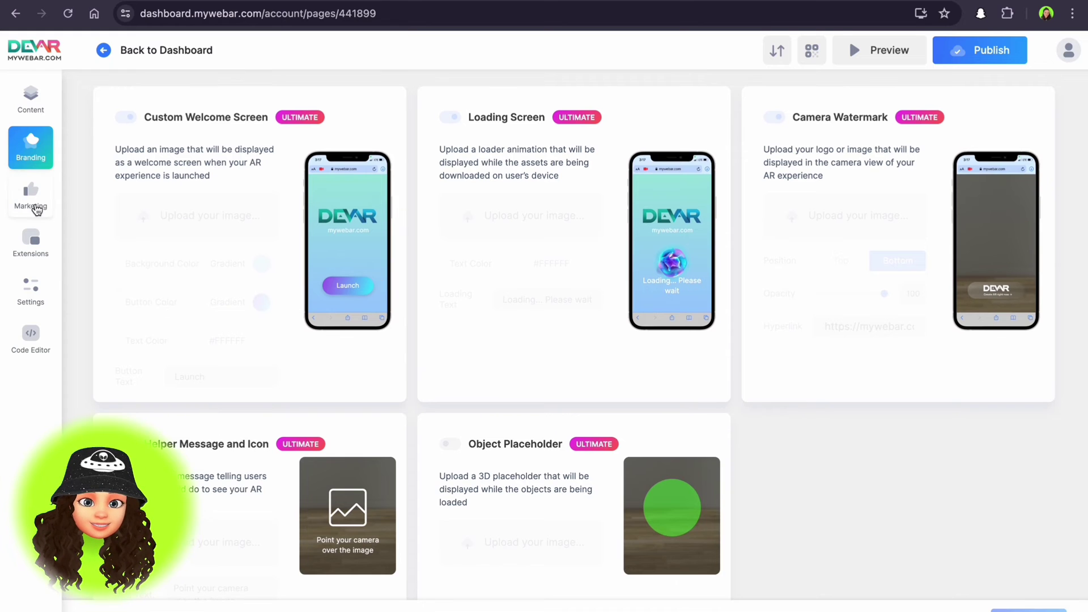
pyautogui.click(35, 207)
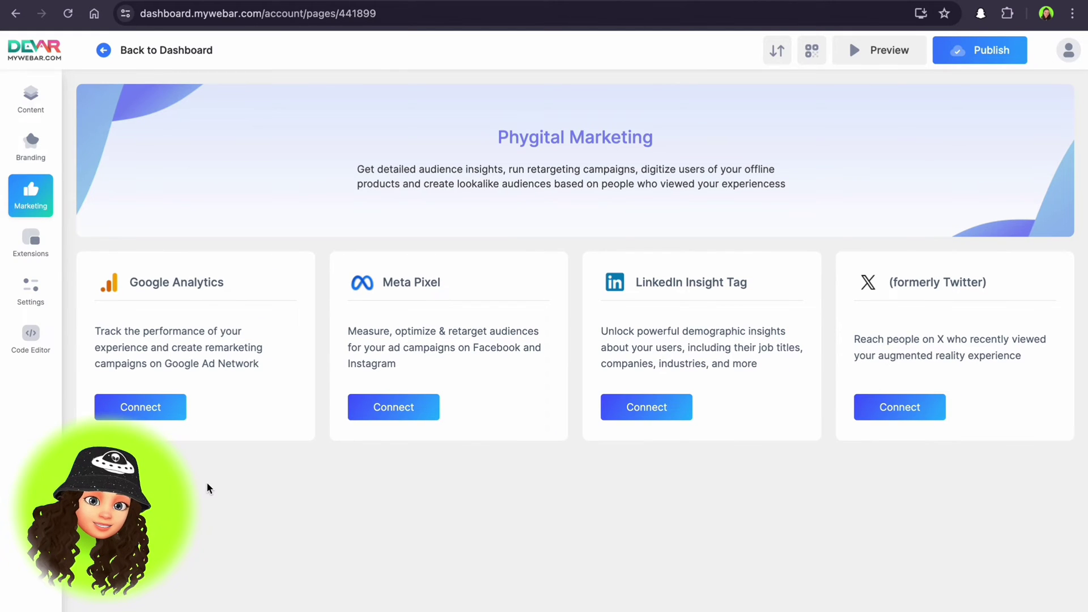
pyautogui.click(35, 291)
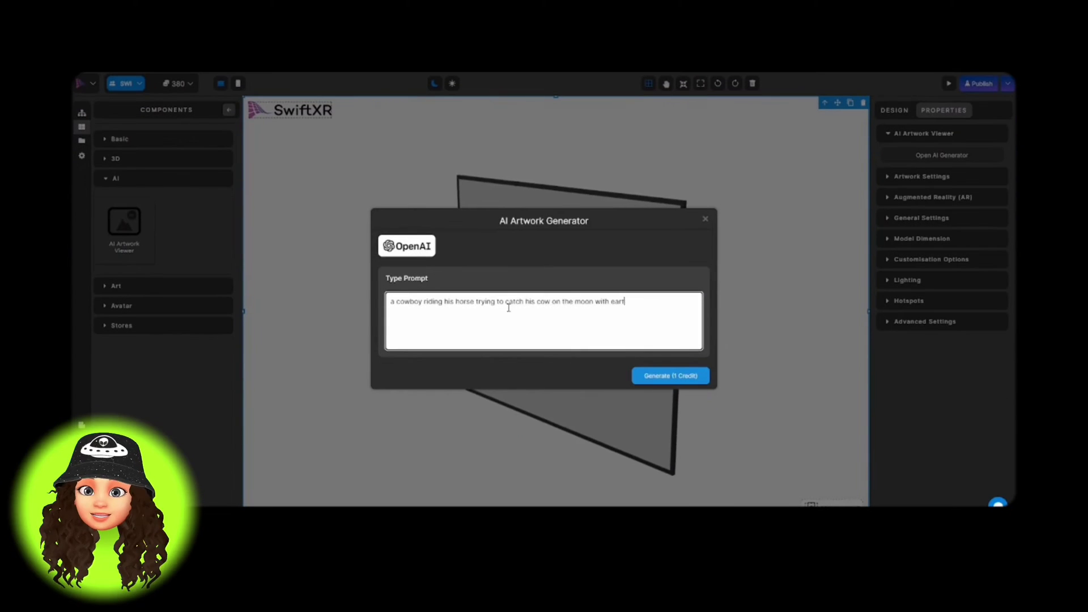
# Step: Generate the cowboy-on-the-moon AI image and use it as the viewer's artwork
pyautogui.click(672, 377)
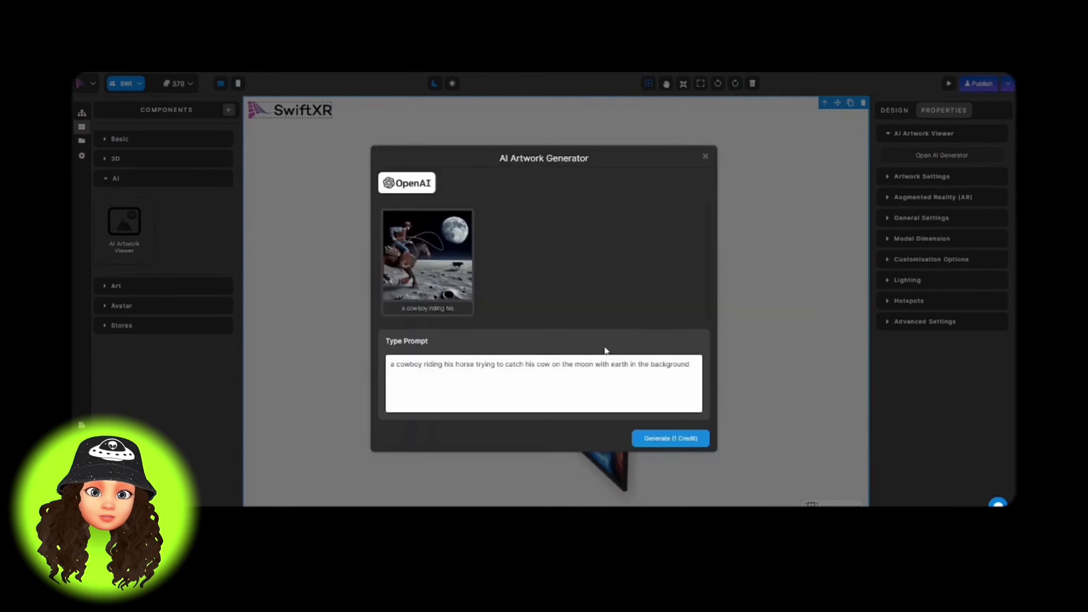
pyautogui.click(416, 258)
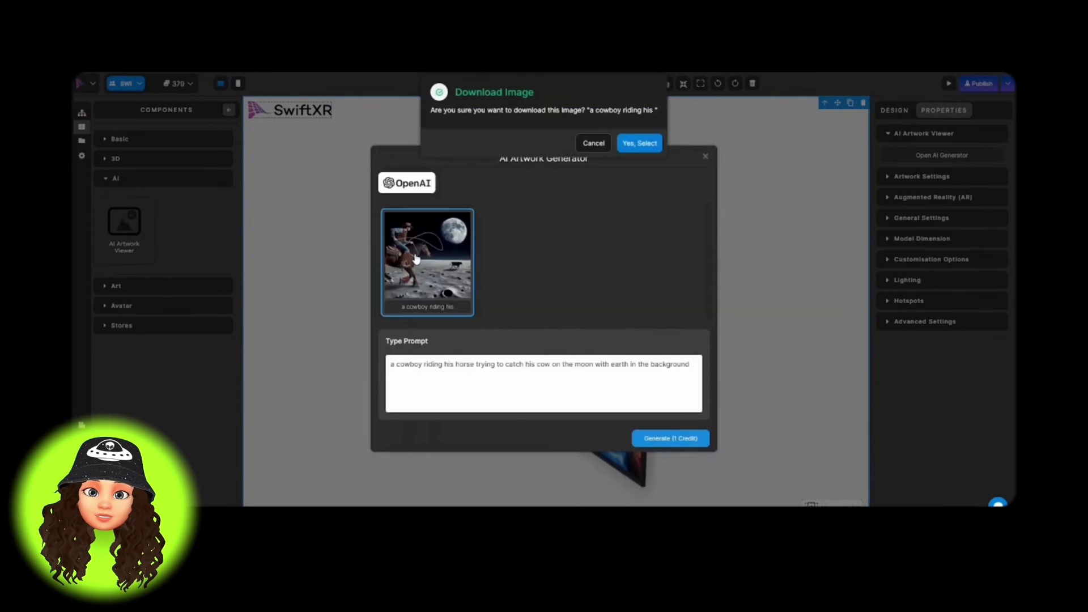
pyautogui.click(638, 144)
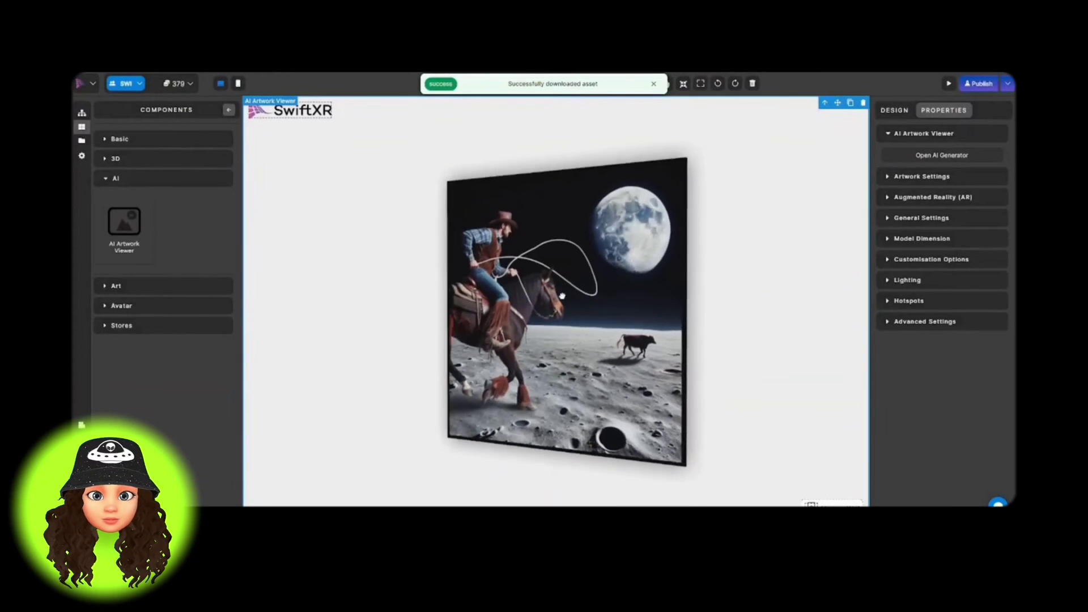
# Step: Share the published VR demo to Meta Quest through the casting page
pyautogui.scroll(5, 508, 296)
pyautogui.scroll(-5, 508, 296)
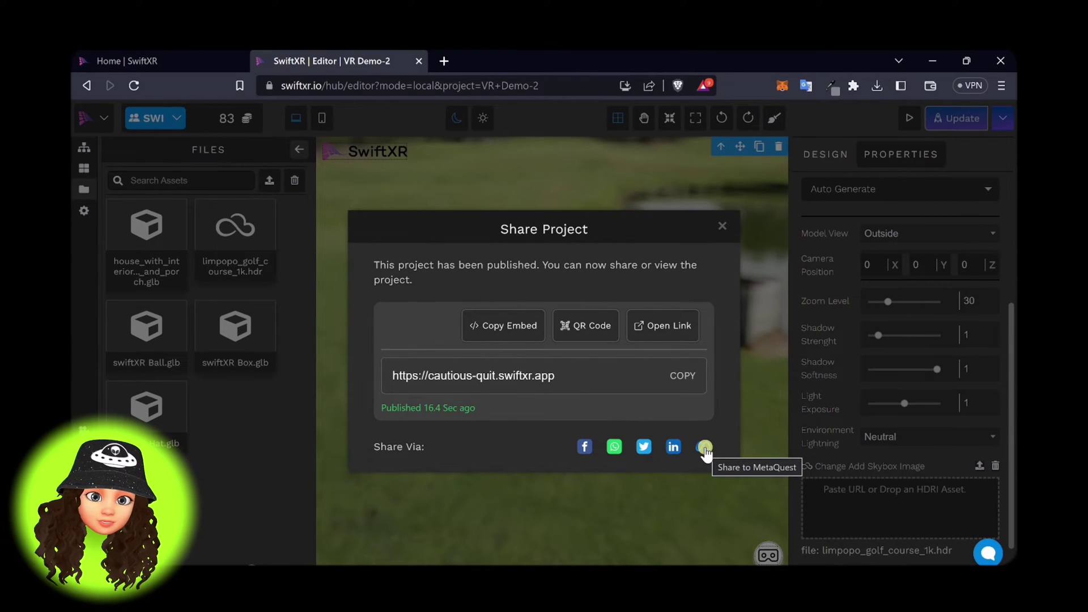
pyautogui.click(704, 447)
pyautogui.click(772, 353)
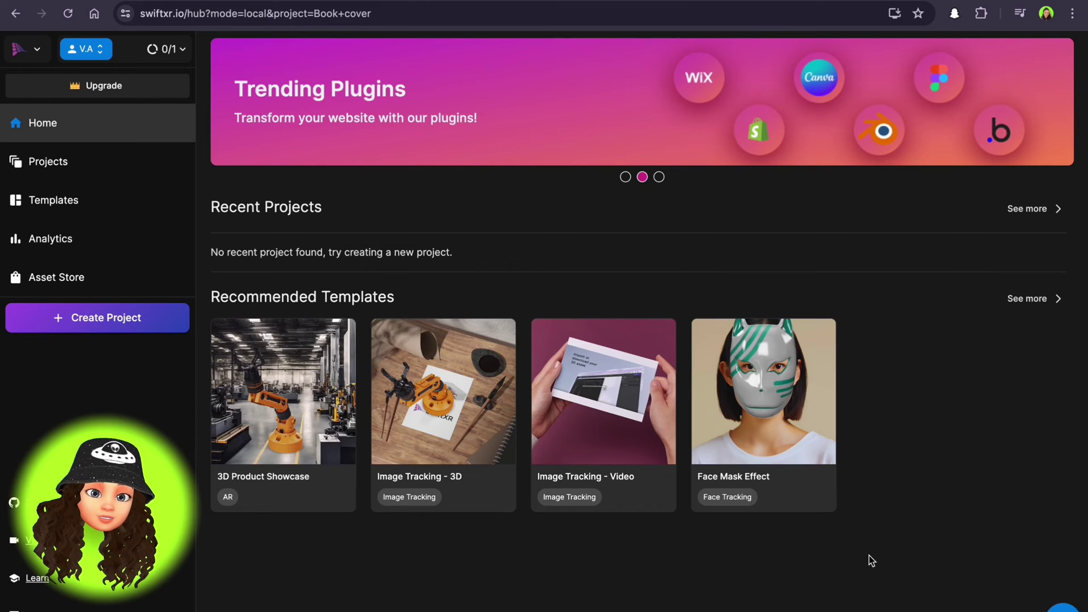
# Step: Create a new SwiftXR project named 'Book cover'
pyautogui.click(129, 320)
pyautogui.click(543, 141)
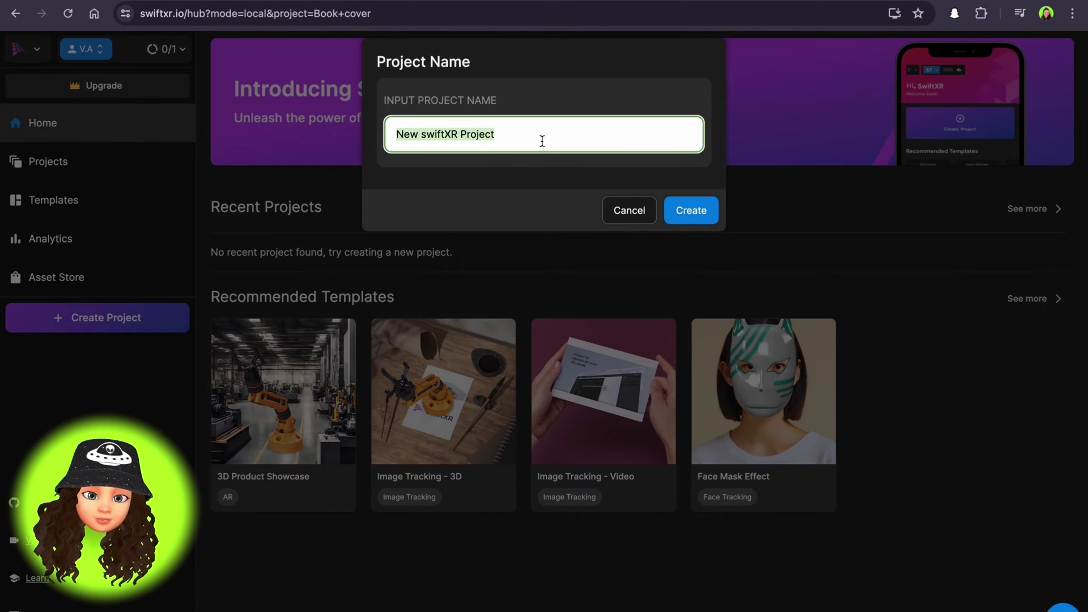
pyautogui.write('Book cover')
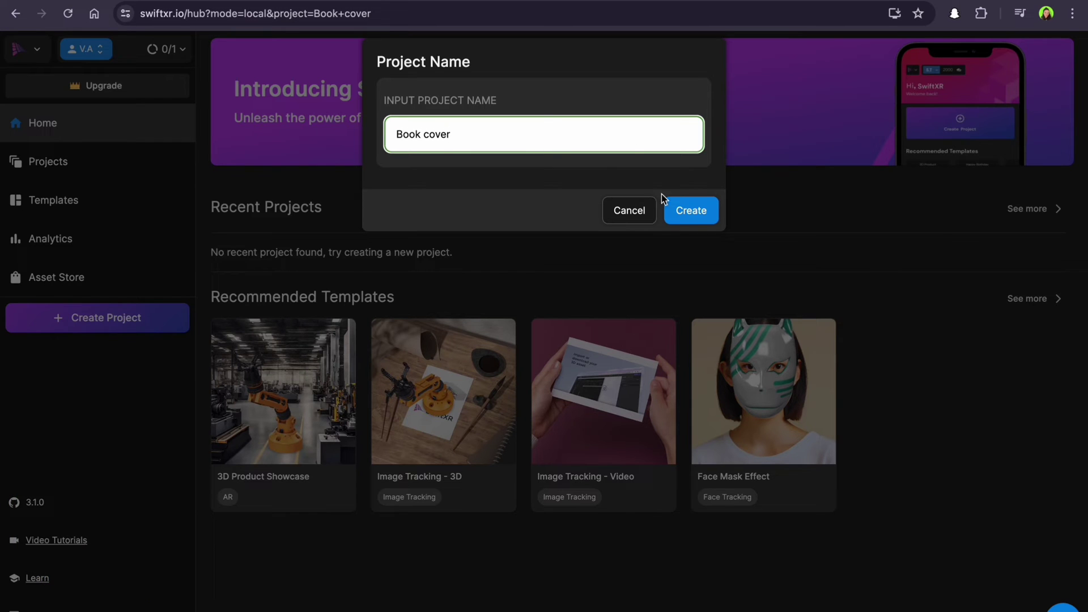
pyautogui.click(688, 210)
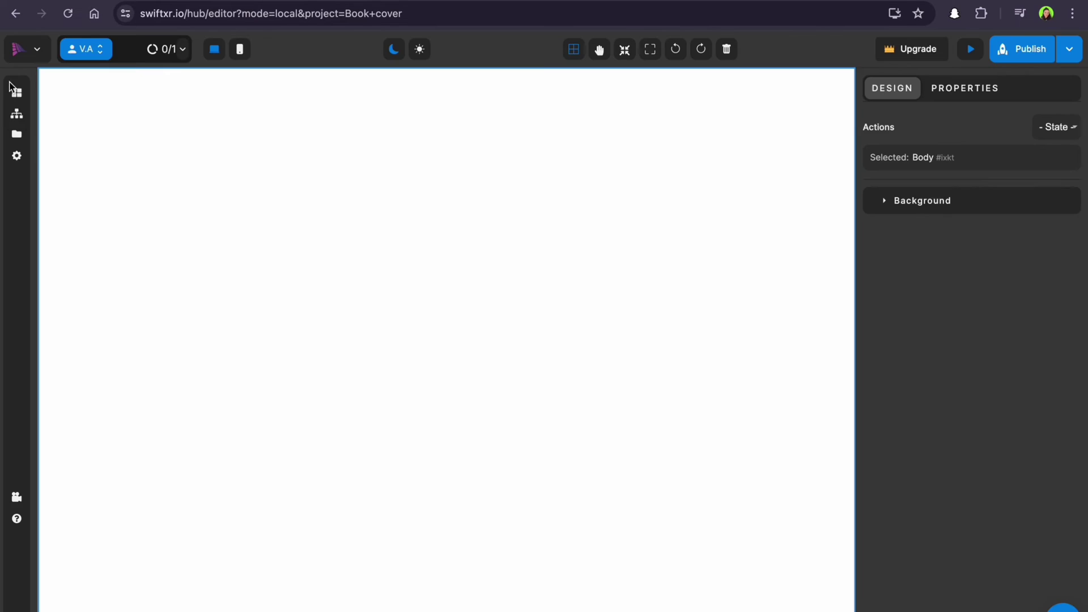
# Step: Add an Image Tracking viewer to the page and load the Lamp.glb model into it
pyautogui.click(104, 163)
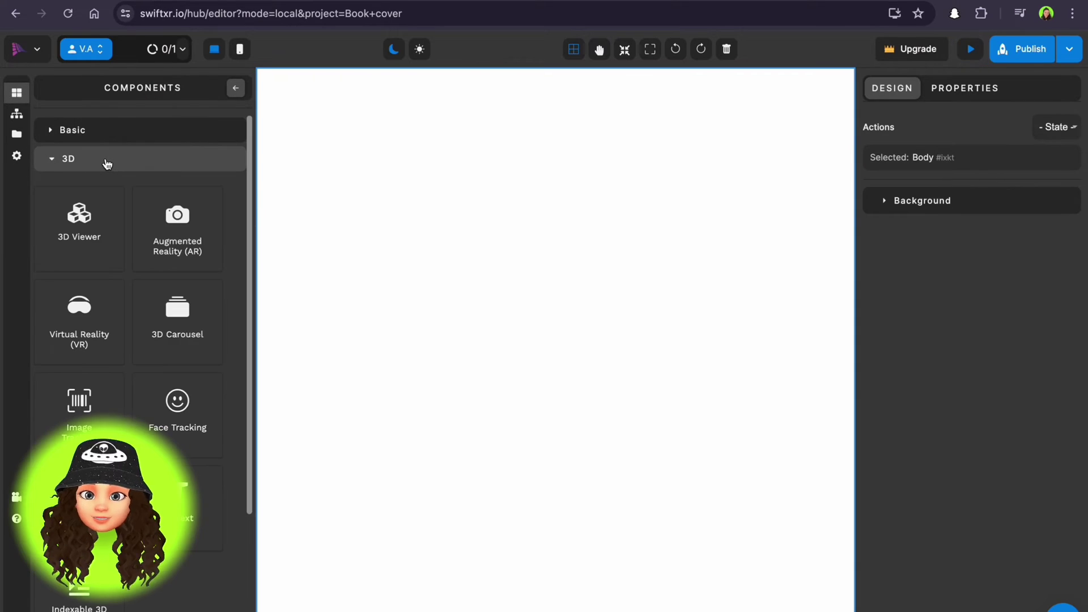
pyautogui.moveTo(88, 421); pyautogui.dragTo(469, 448)
pyautogui.click(284, 222)
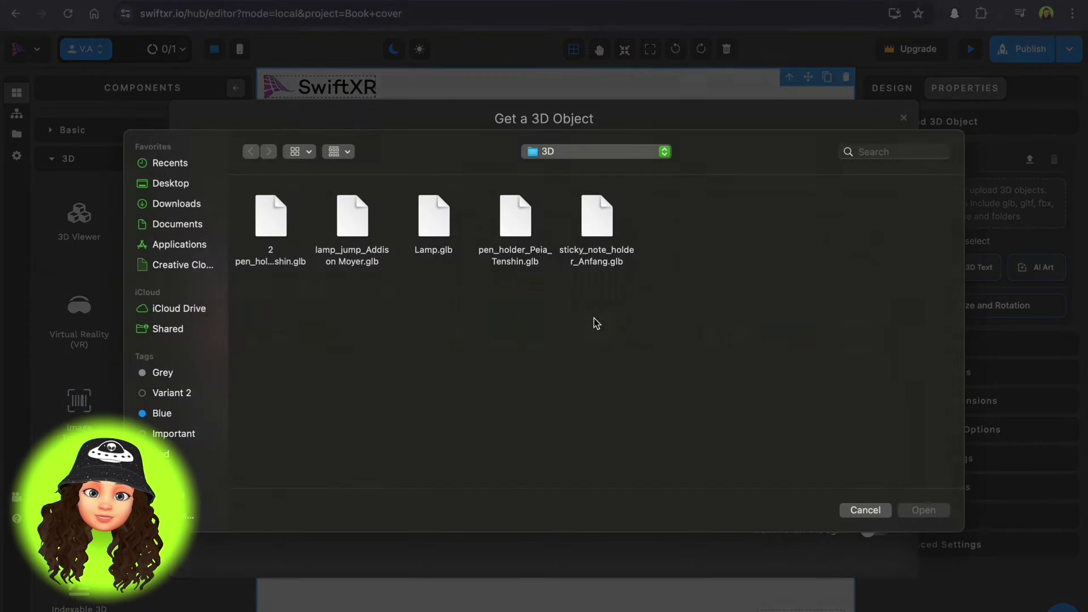
pyautogui.click(437, 232)
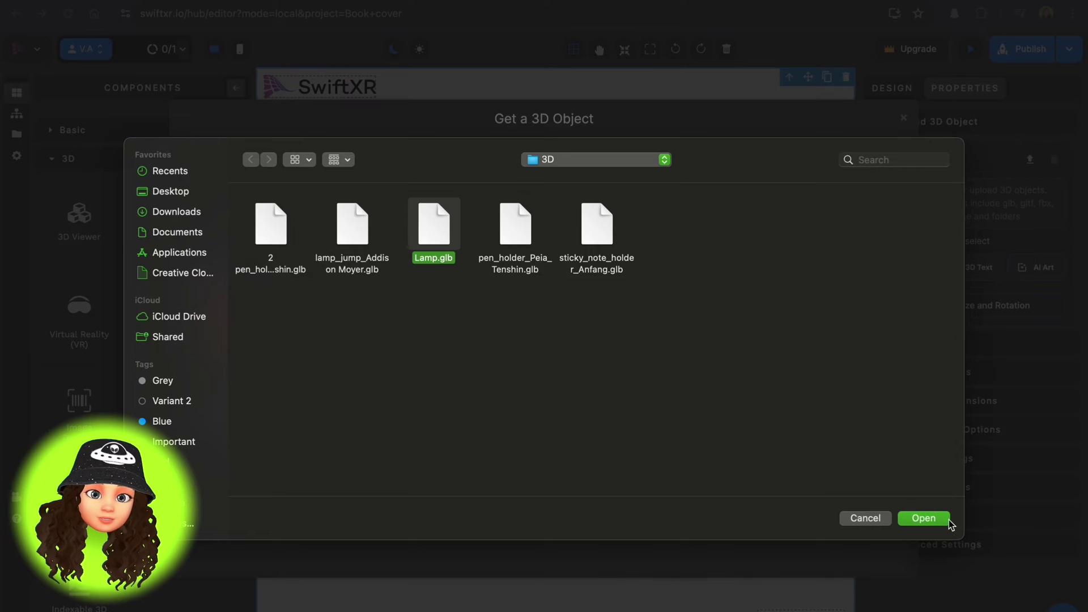
pyautogui.click(924, 518)
# Step: Reframe the lamp preview and switch from the 3D object upload settings to Image Tracking settings
pyautogui.scroll(5, 549, 442)
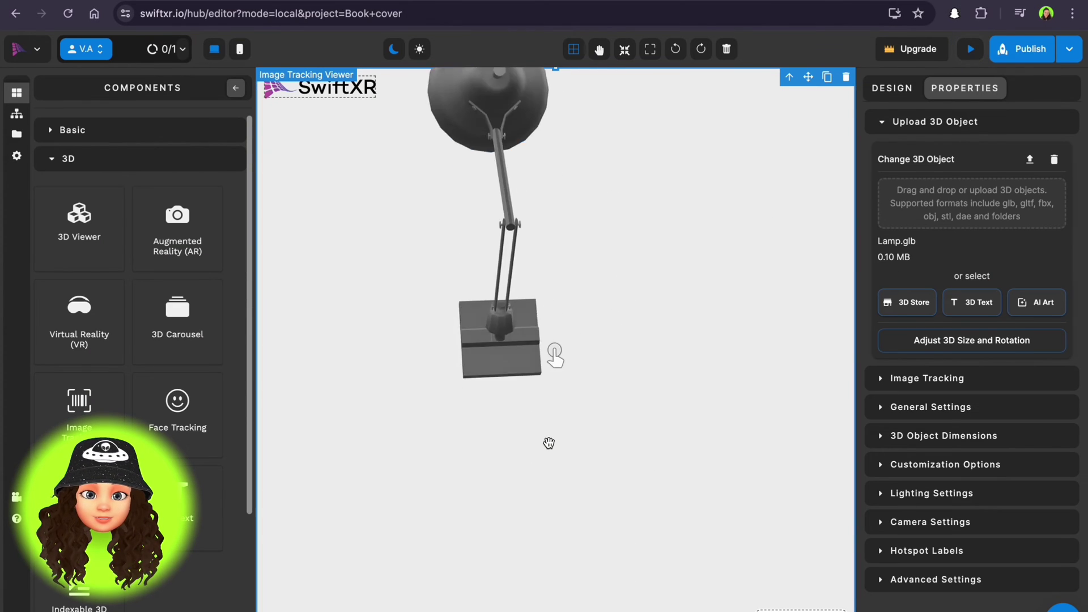
pyautogui.scroll(3, 549, 442)
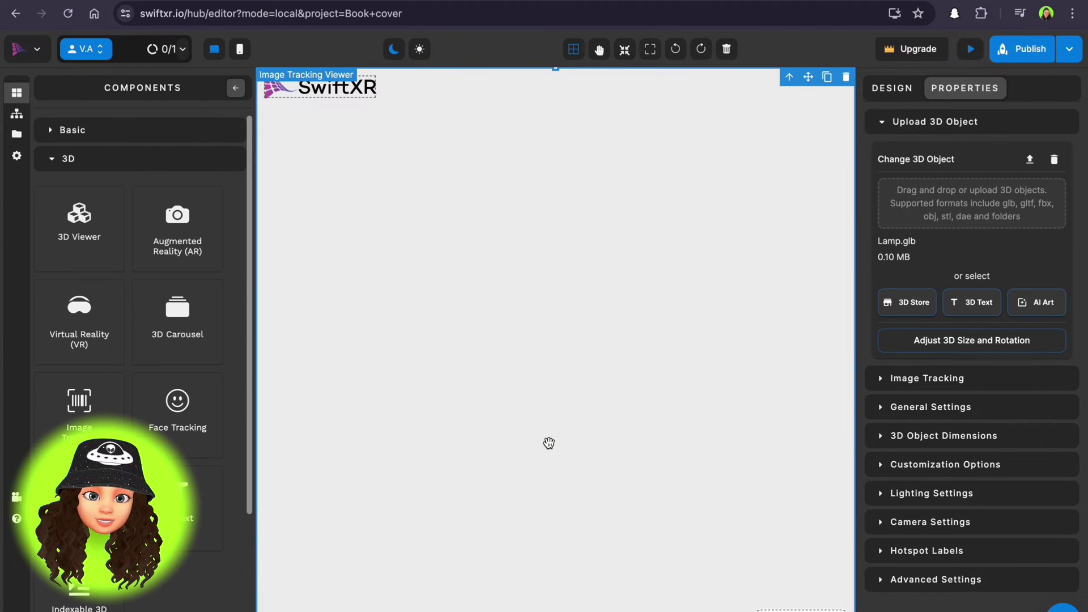
pyautogui.scroll(-5, 597, 446)
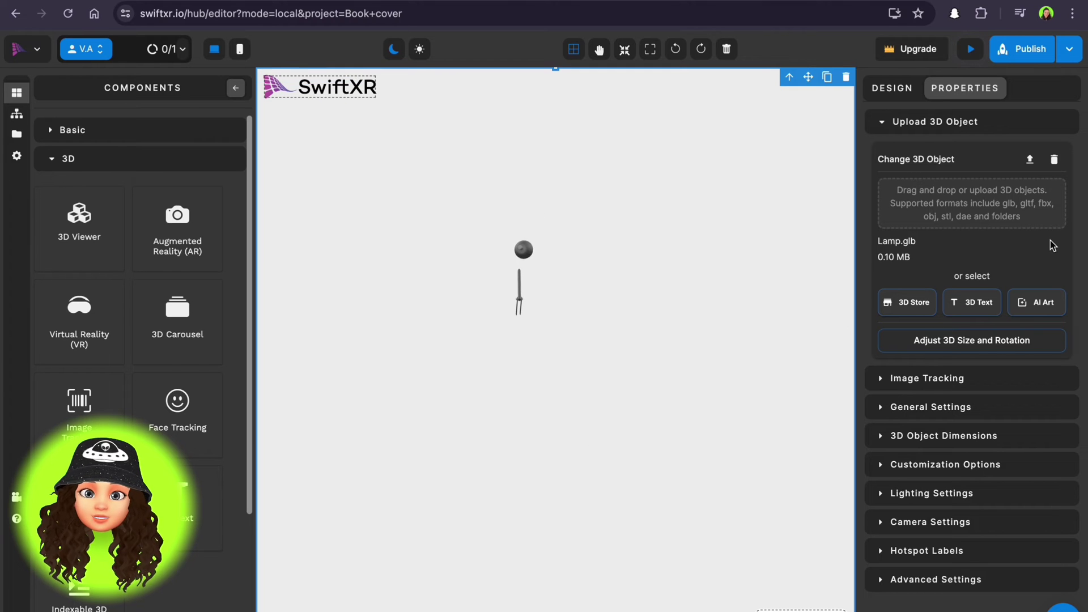
pyautogui.moveTo(474, 369); pyautogui.dragTo(544, 317)
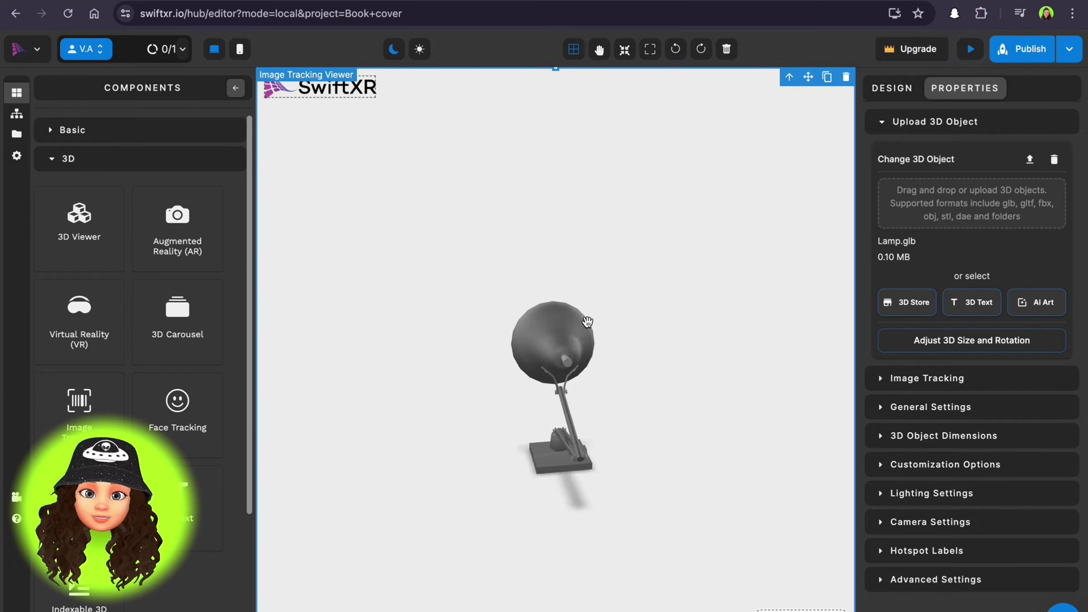
pyautogui.click(883, 123)
pyautogui.click(880, 152)
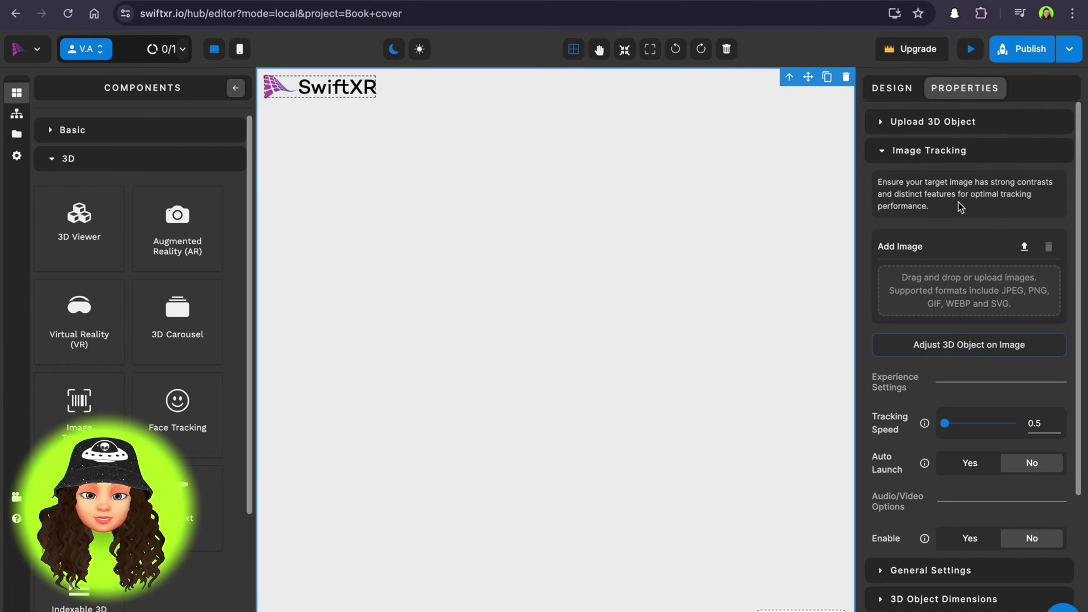
# Step: Set Book Cover.png from the Tut folder as the tracking image and open the placement editor
pyautogui.doubleClick(949, 296)
pyautogui.click(553, 160)
pyautogui.click(548, 175)
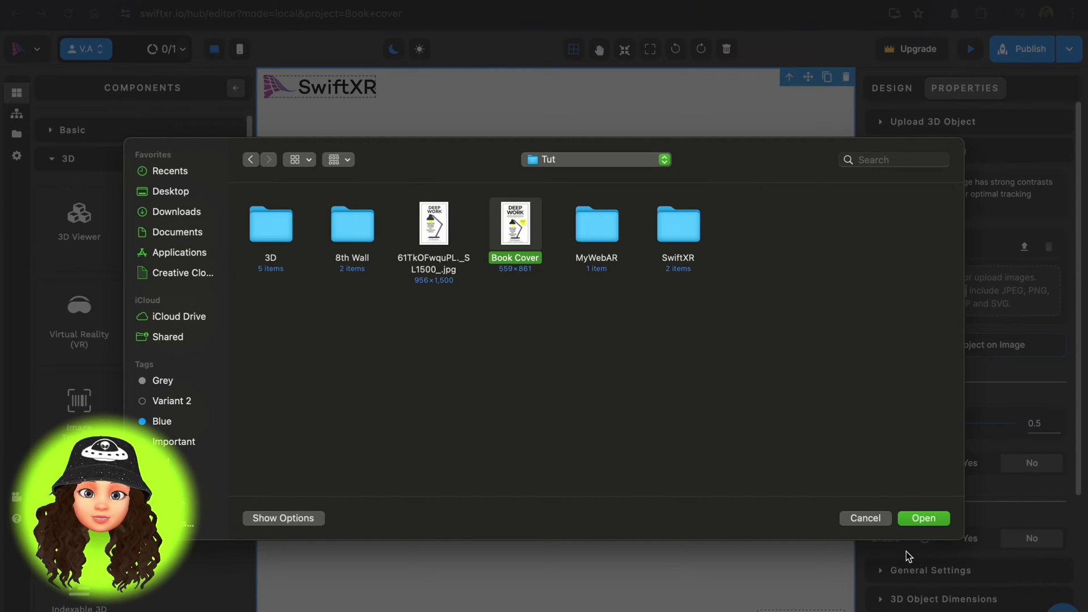
pyautogui.click(913, 519)
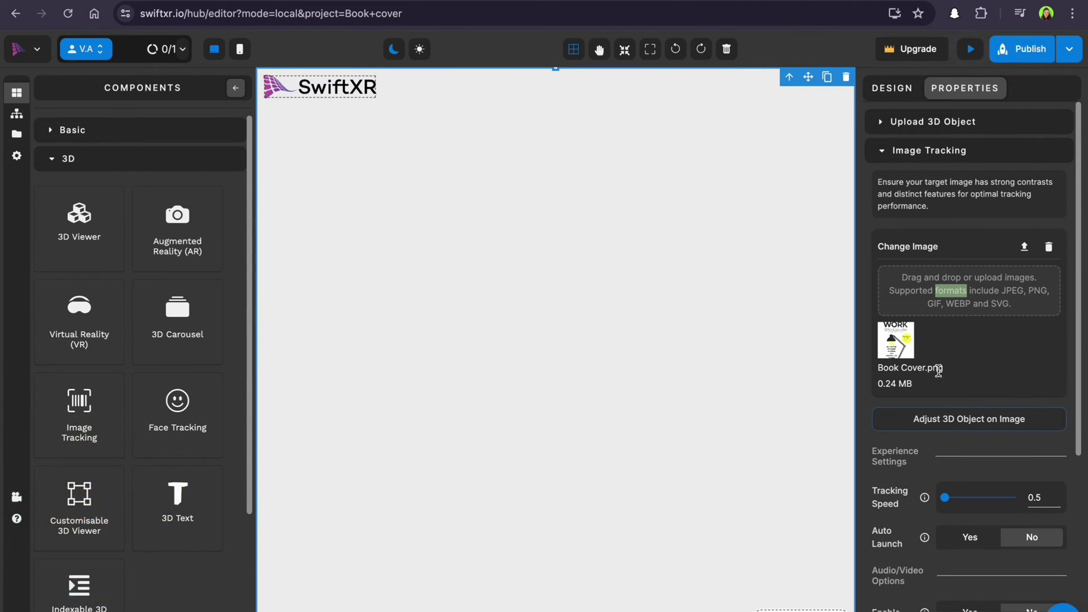
pyautogui.click(970, 422)
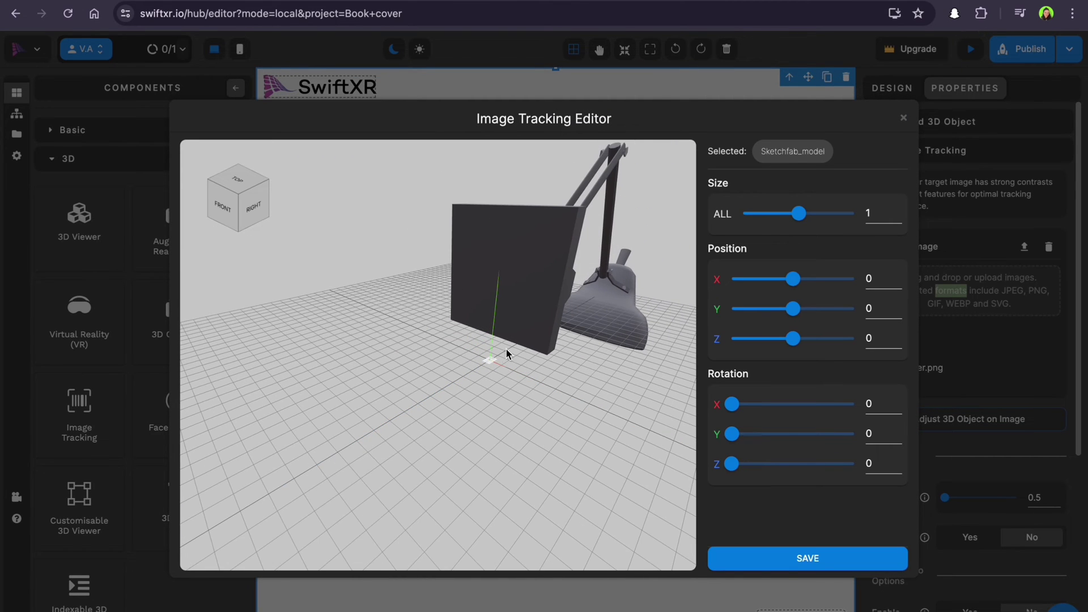
# Step: Scale the lamp to 0.008 and rotate it 90° on X, check the front view, and save
pyautogui.moveTo(792, 221); pyautogui.dragTo(743, 216)
pyautogui.scroll(3, 536, 346)
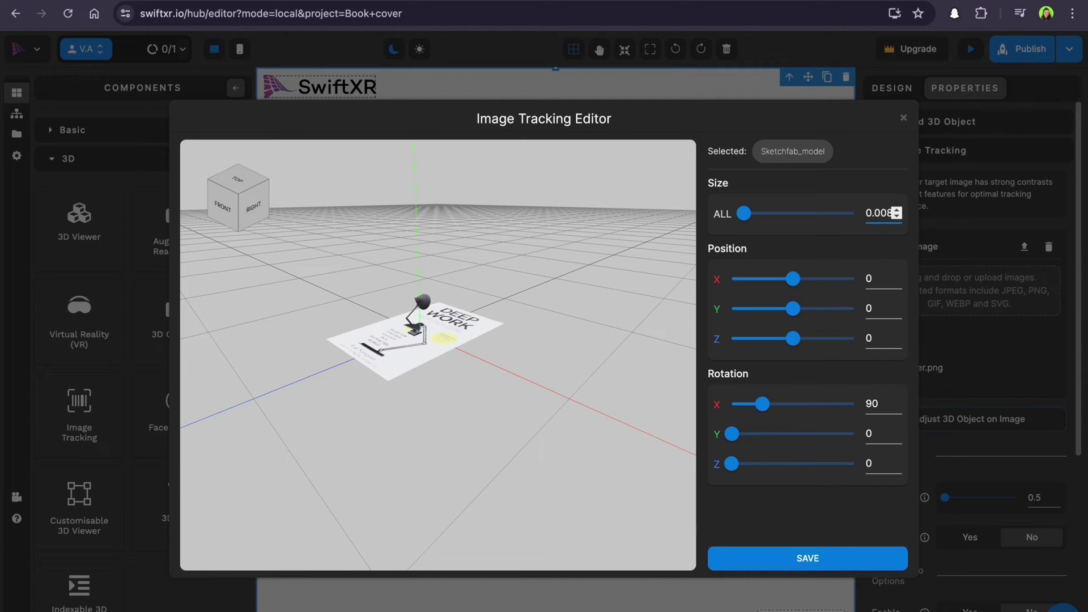
pyautogui.click(225, 218)
pyautogui.moveTo(397, 272); pyautogui.dragTo(522, 336)
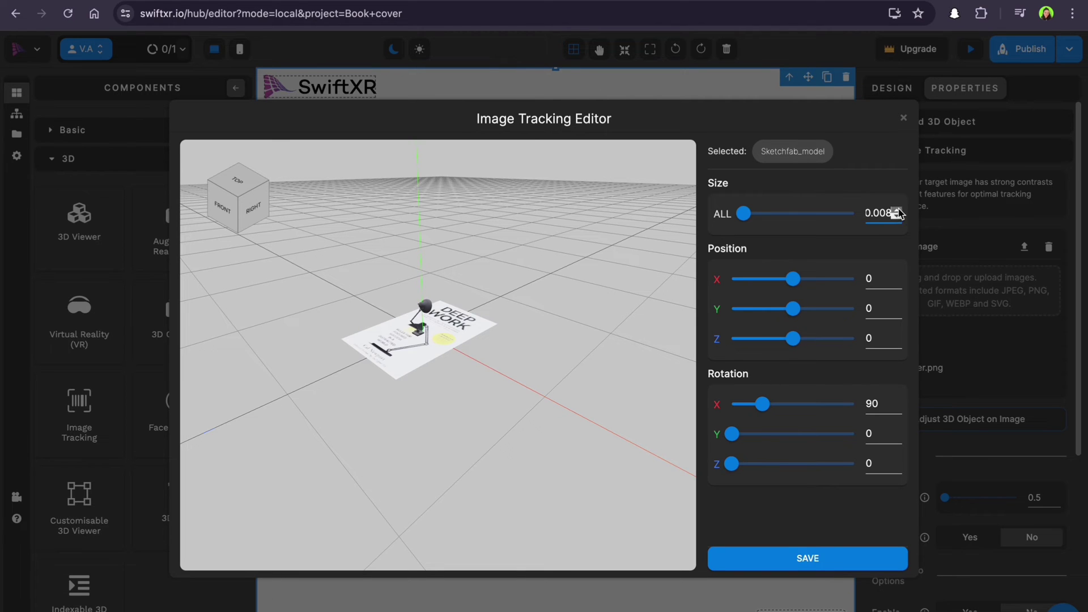
pyautogui.click(808, 558)
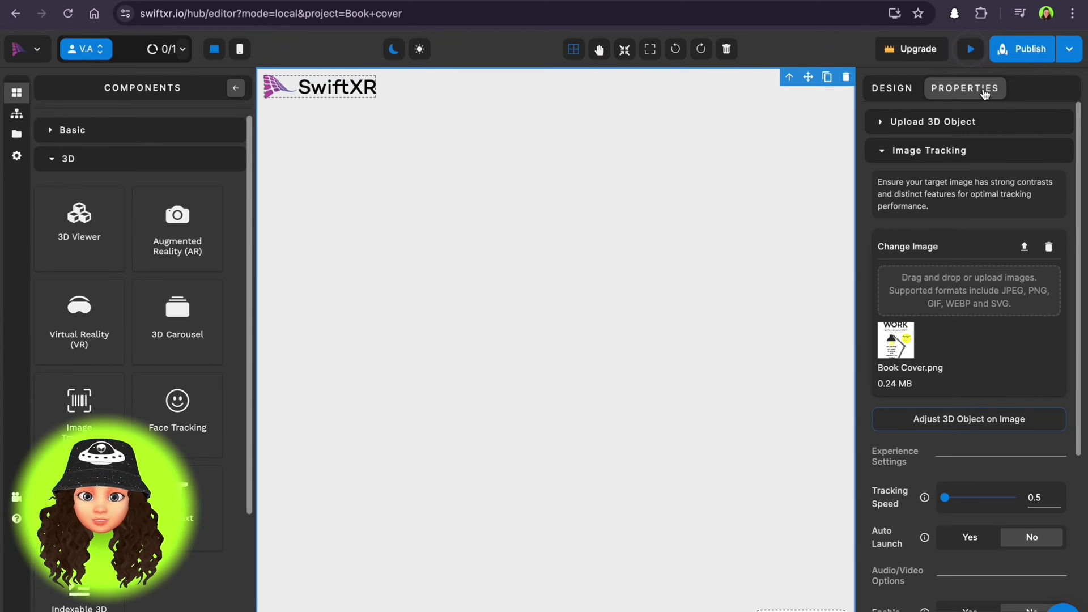
# Step: Preview the project with the webcam, then set brightness 0.2 and shadow intensity 2
pyautogui.click(971, 51)
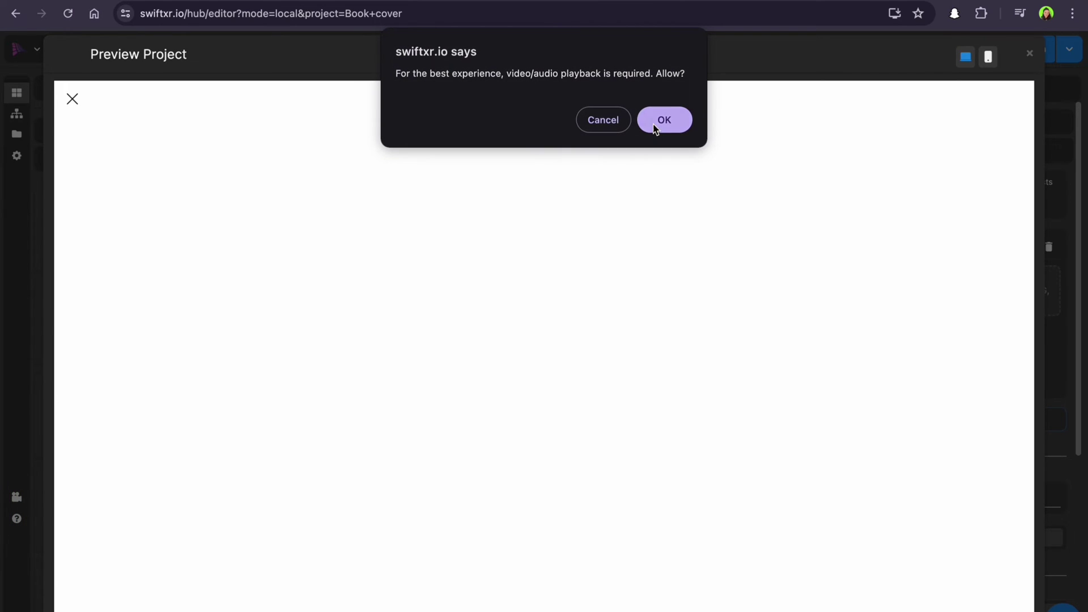
pyautogui.click(656, 122)
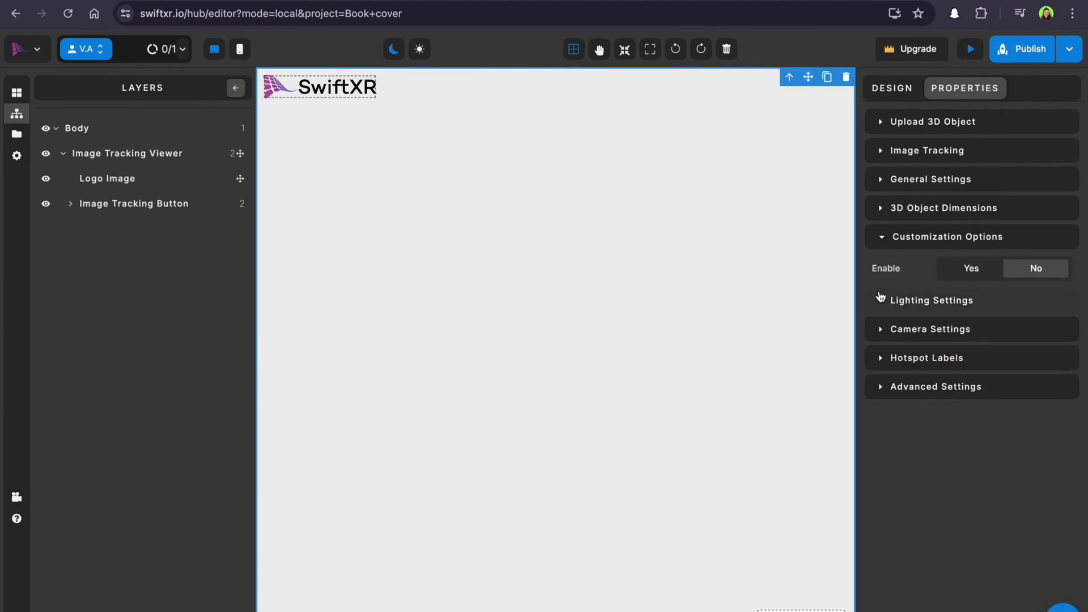
pyautogui.click(934, 265)
pyautogui.moveTo(929, 385); pyautogui.dragTo(950, 384)
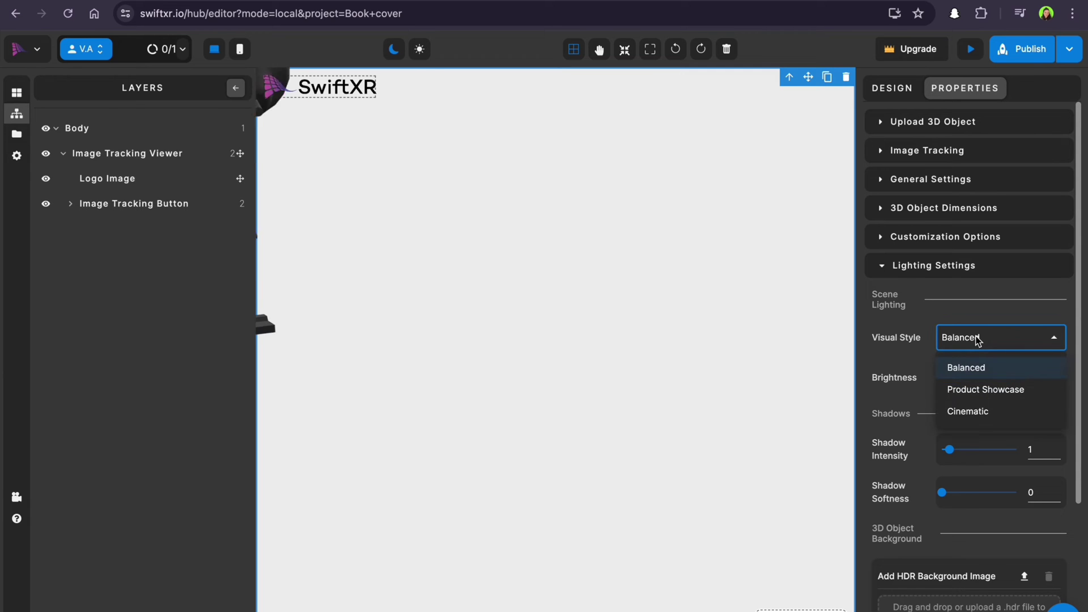
pyautogui.click(979, 368)
pyautogui.moveTo(949, 450); pyautogui.dragTo(958, 457)
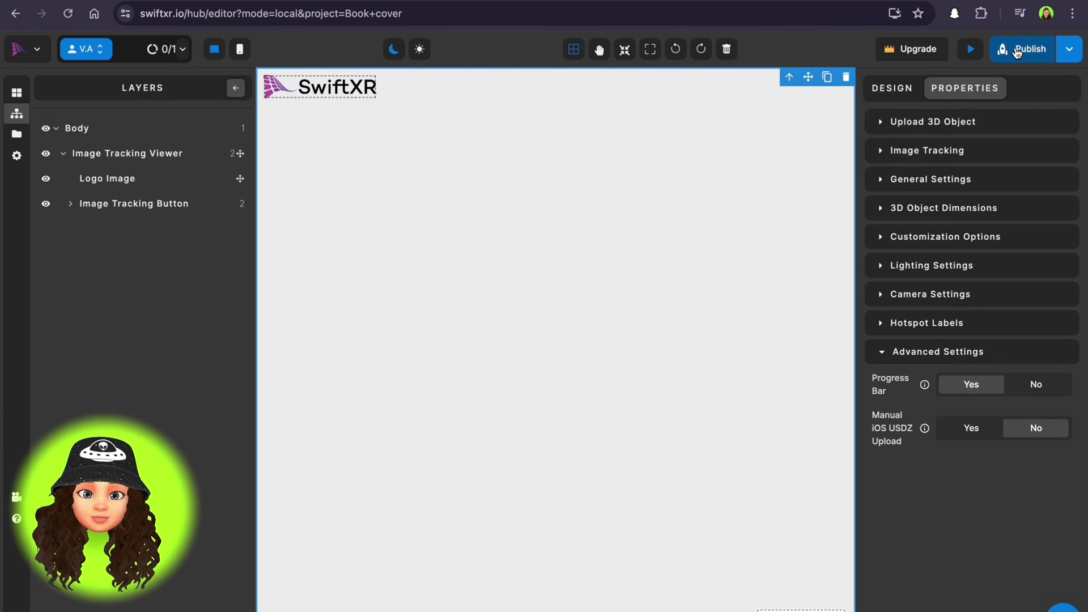
# Step: Publish the project at happy-ink.swiftxr.app and display its QR code
pyautogui.click(1018, 51)
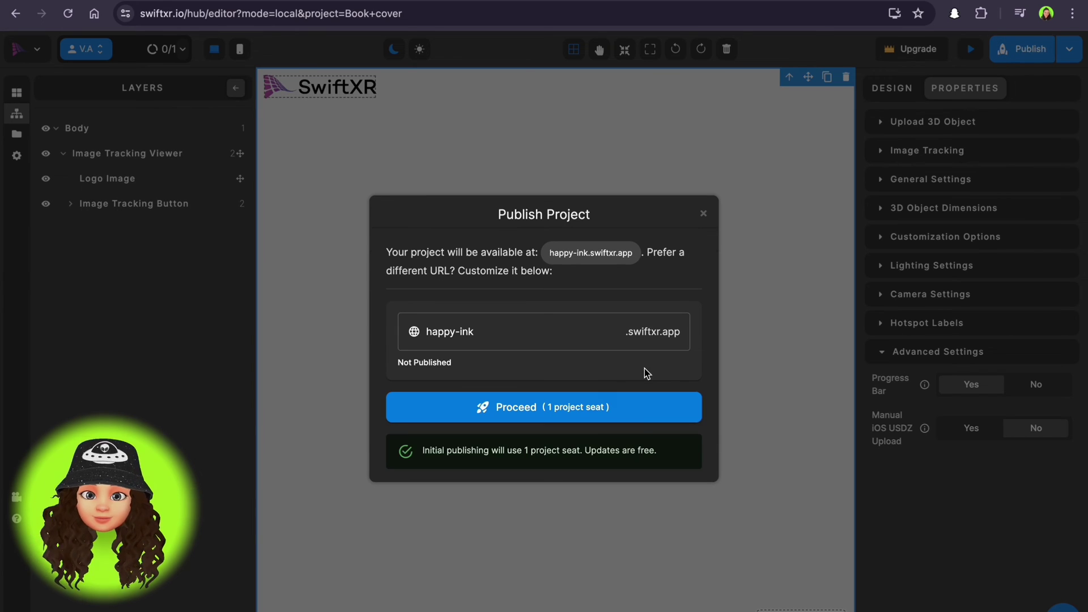
pyautogui.click(669, 406)
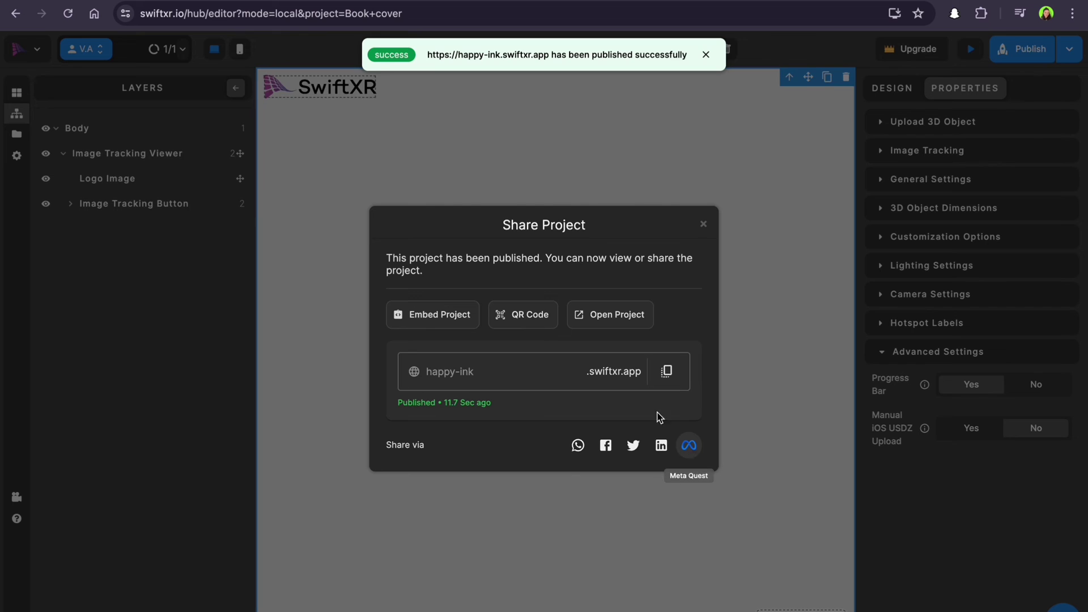
pyautogui.click(532, 315)
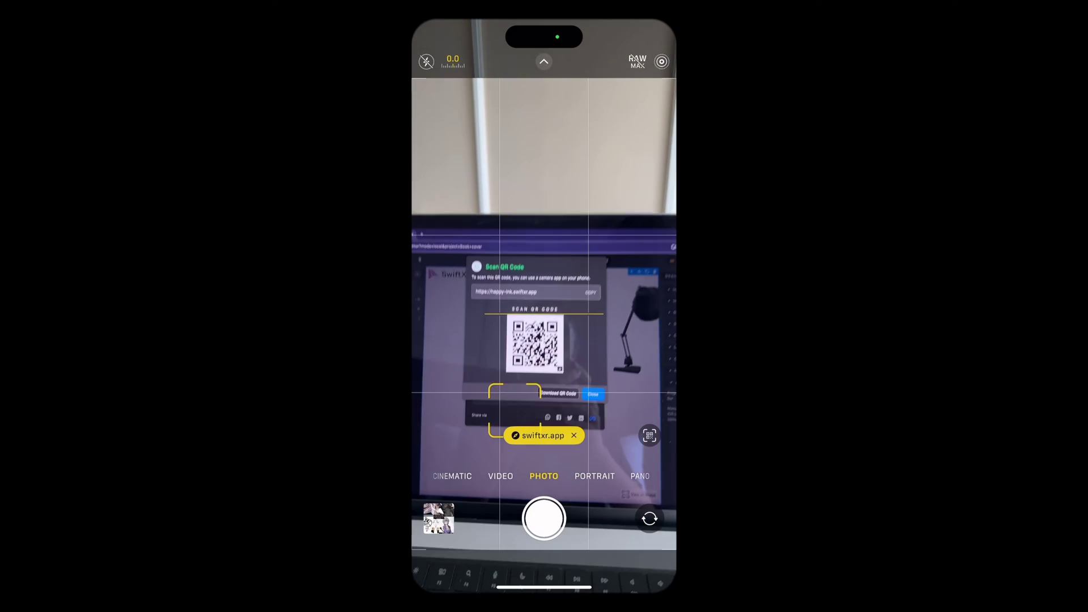
# Step: Open happy-ink.swiftxr.app on the phone from the QR code and allow camera access for tracking
pyautogui.click(543, 435)
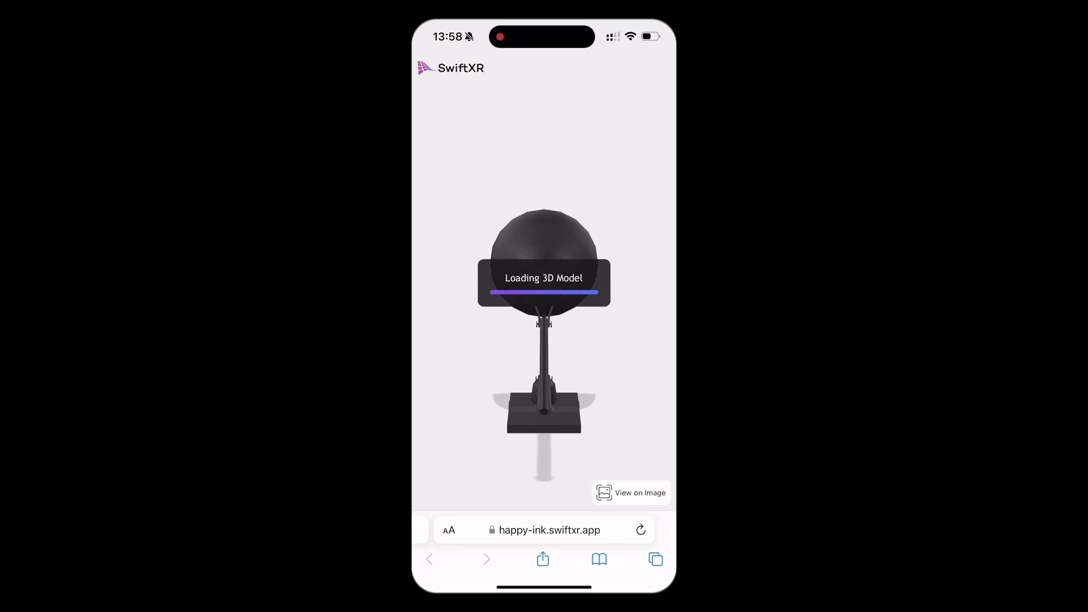
pyautogui.click(644, 302)
pyautogui.click(586, 347)
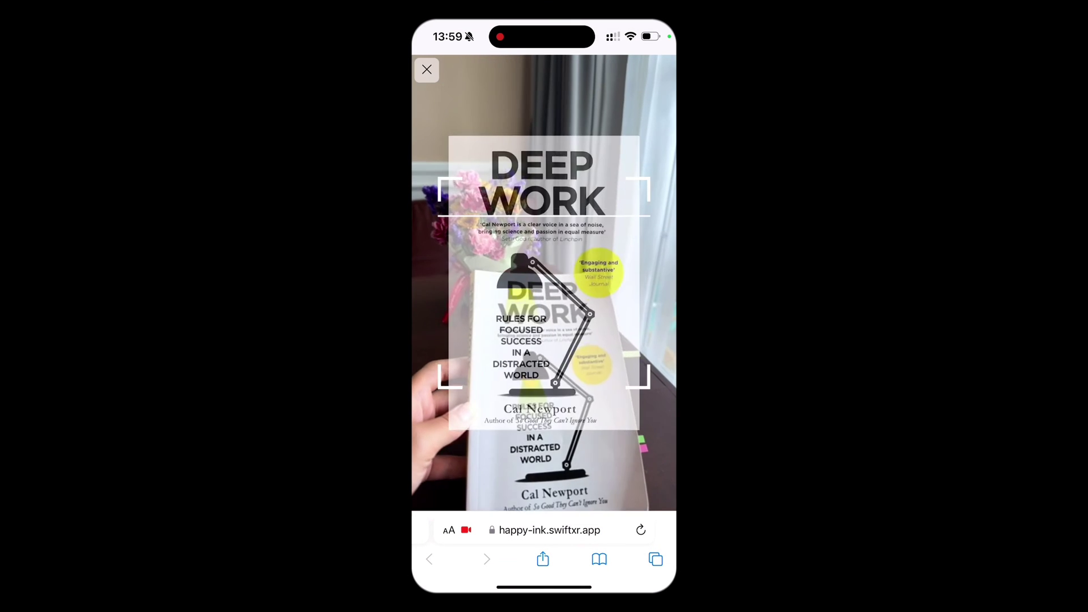